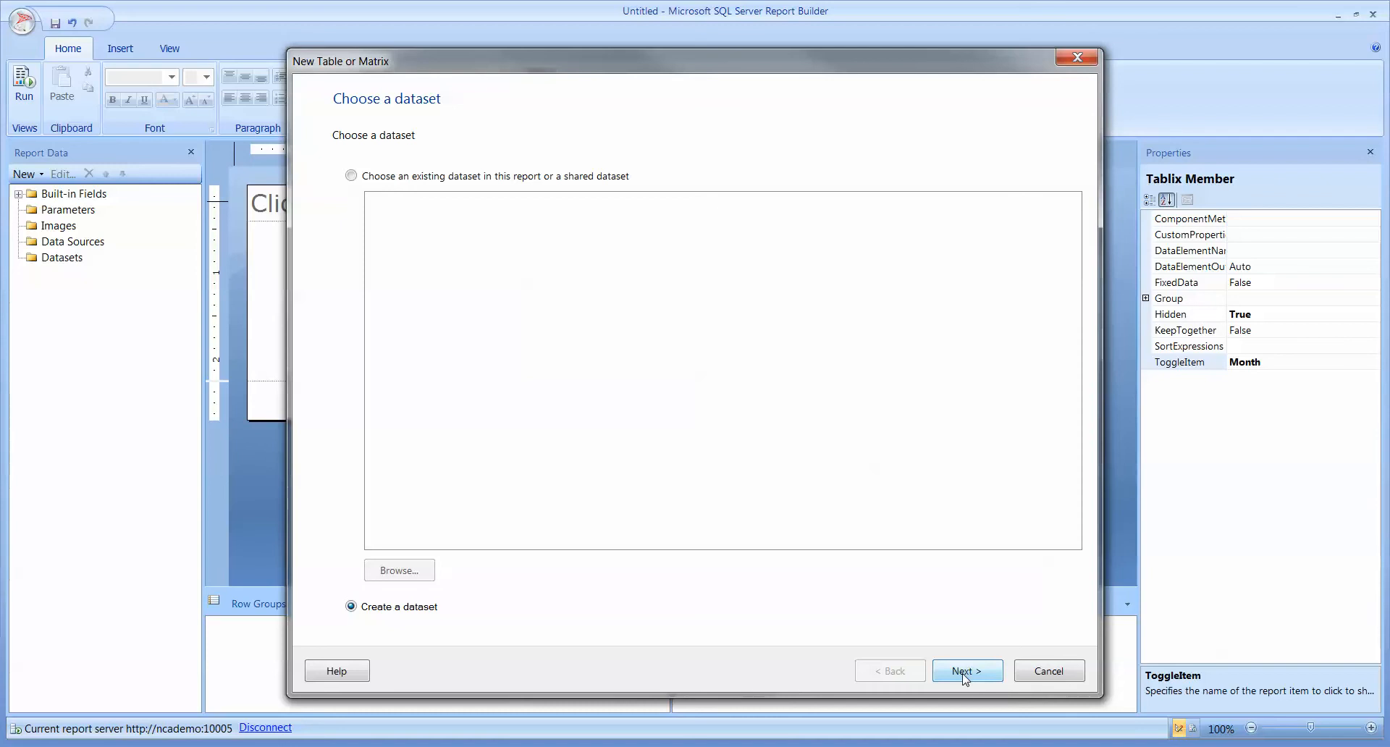
Create a dataset on the Full Spectrum Cubes.rsds data source, connecting as the current Windows user
click(965, 671)
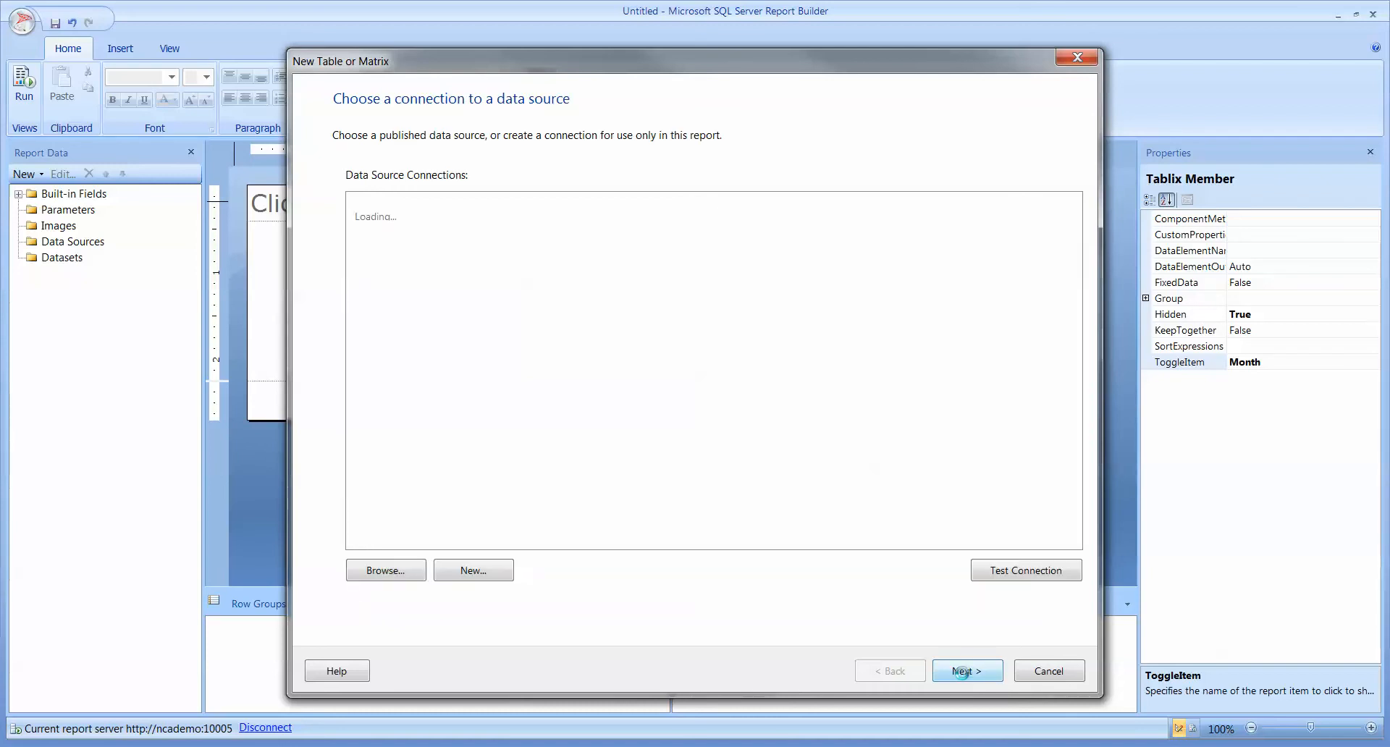
click(959, 671)
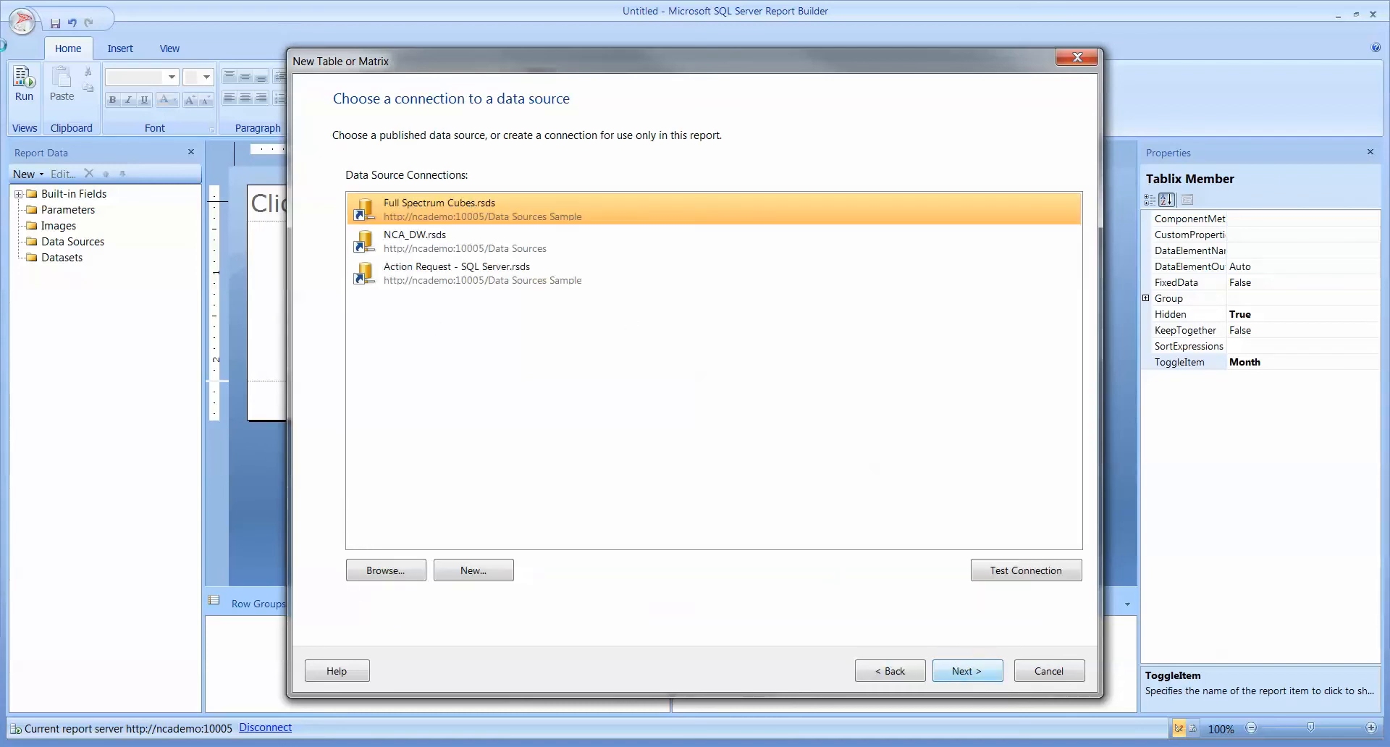
click(536, 313)
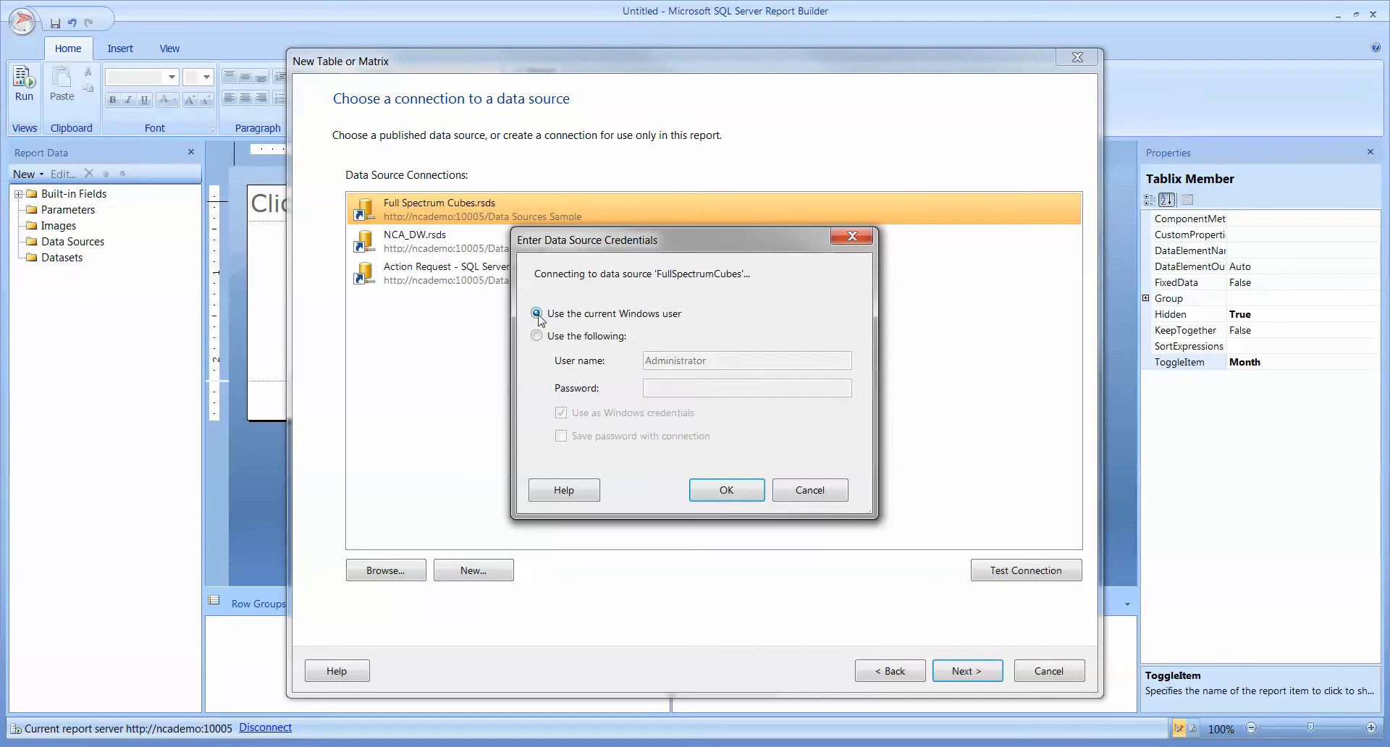
click(725, 491)
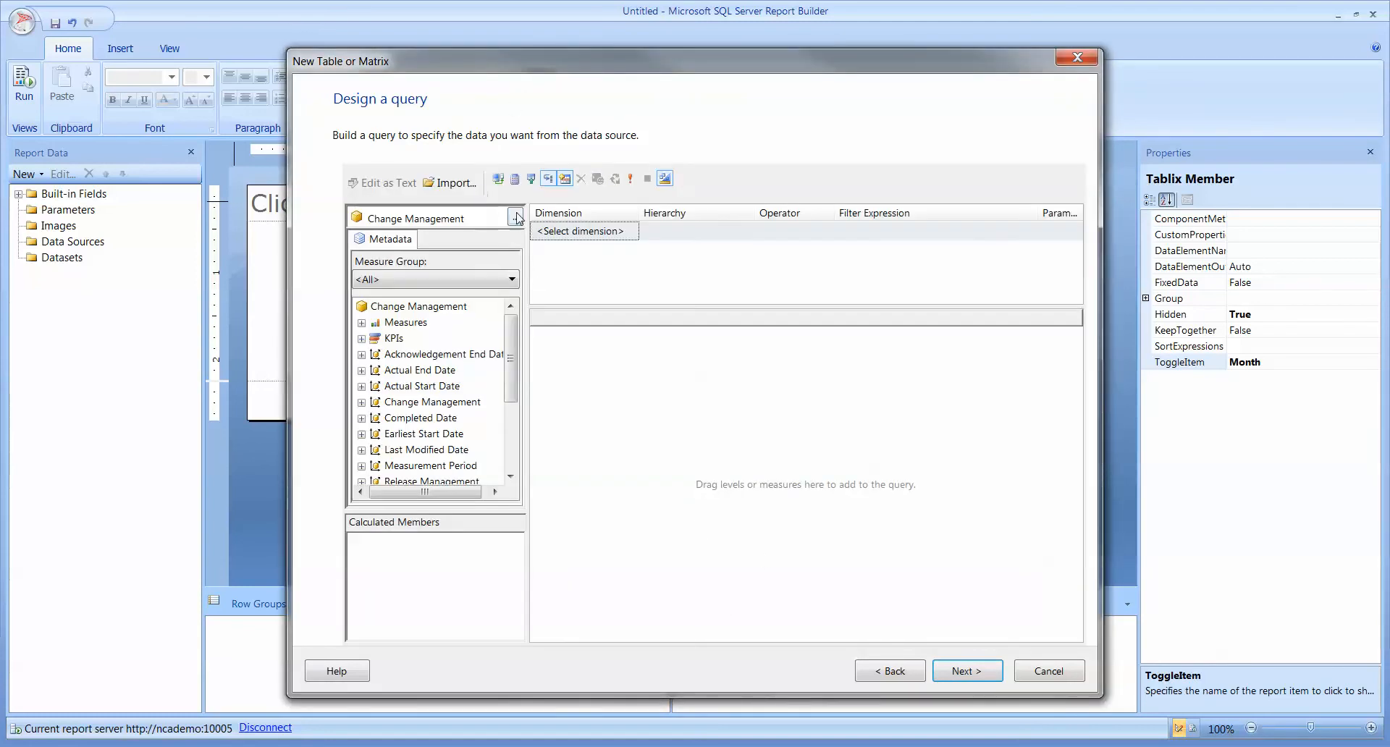
Switch the query's source cube to Incident Management Cube
click(515, 218)
click(626, 399)
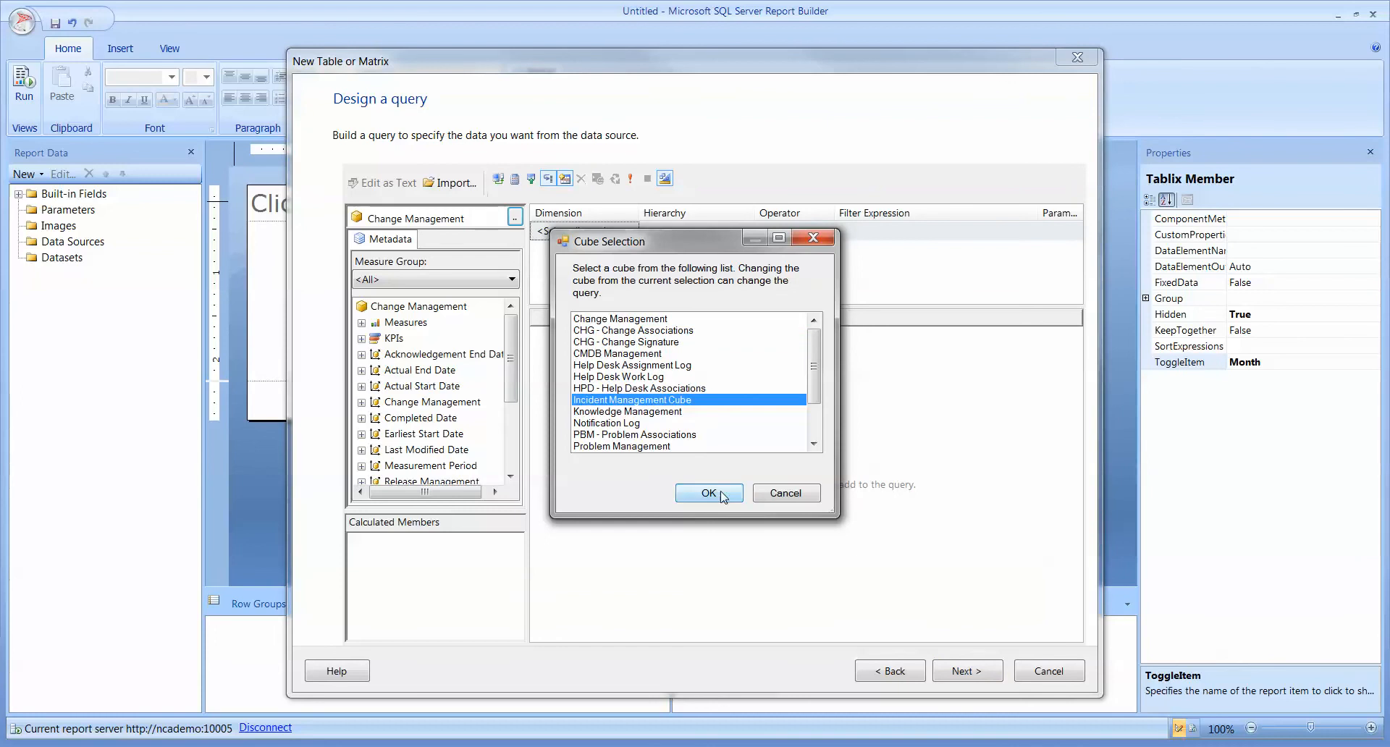
click(709, 492)
Add the Closed Incidents measure from the Service Desk Incident Counts folder to the query
click(361, 323)
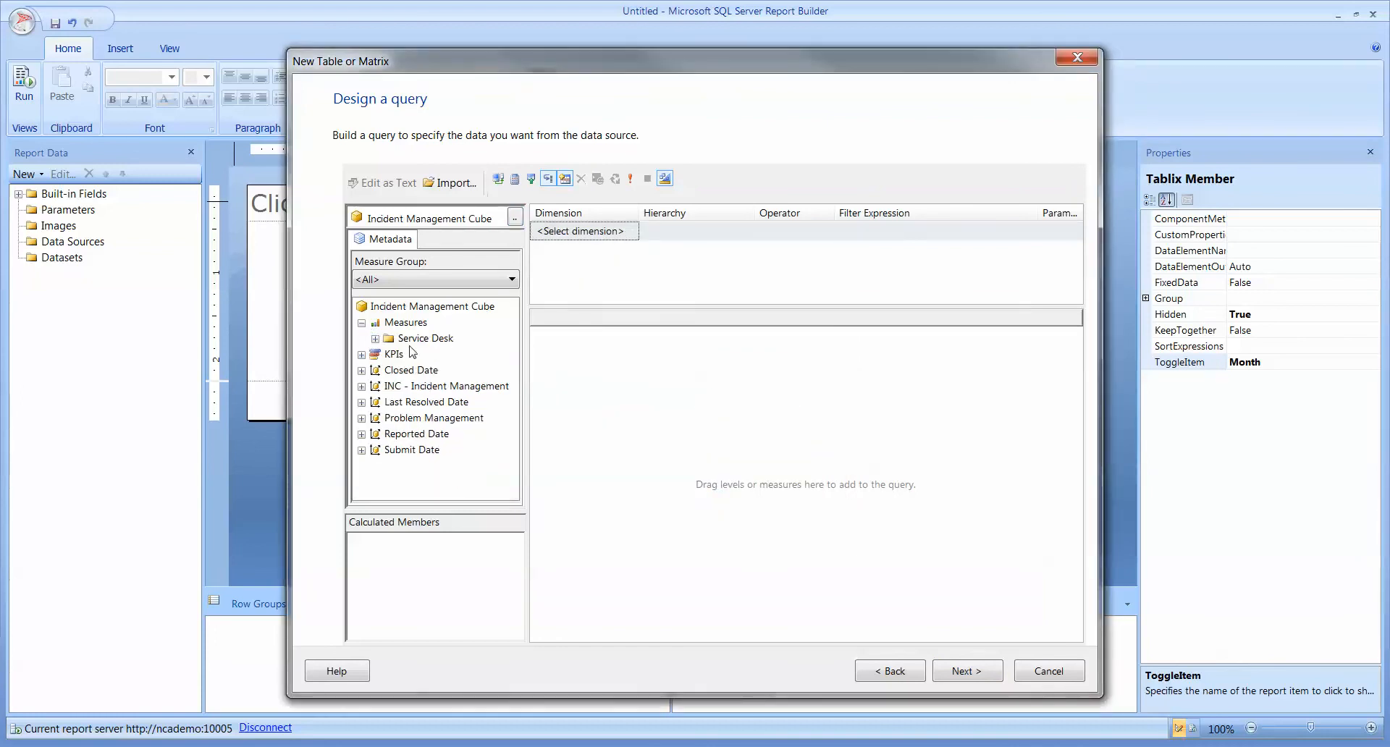
click(375, 338)
click(388, 370)
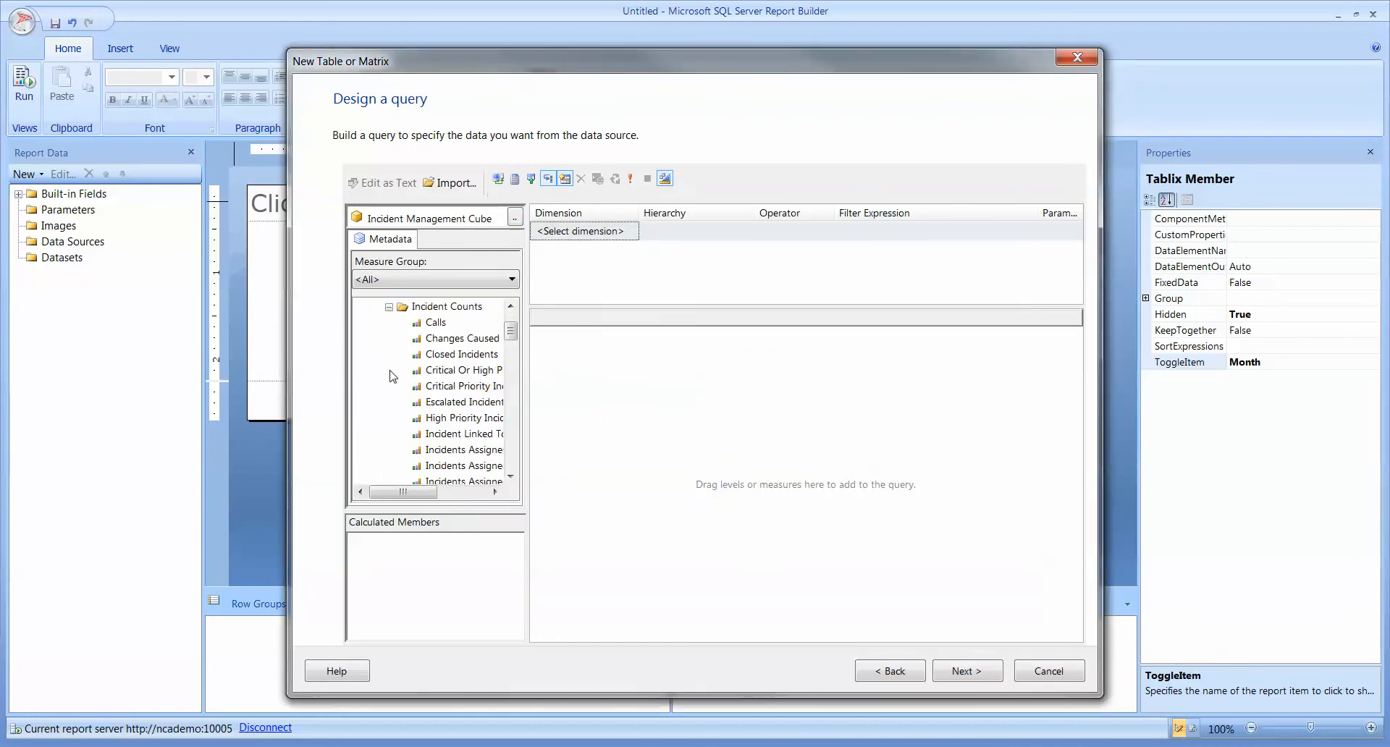
drag(438, 354, 661, 388)
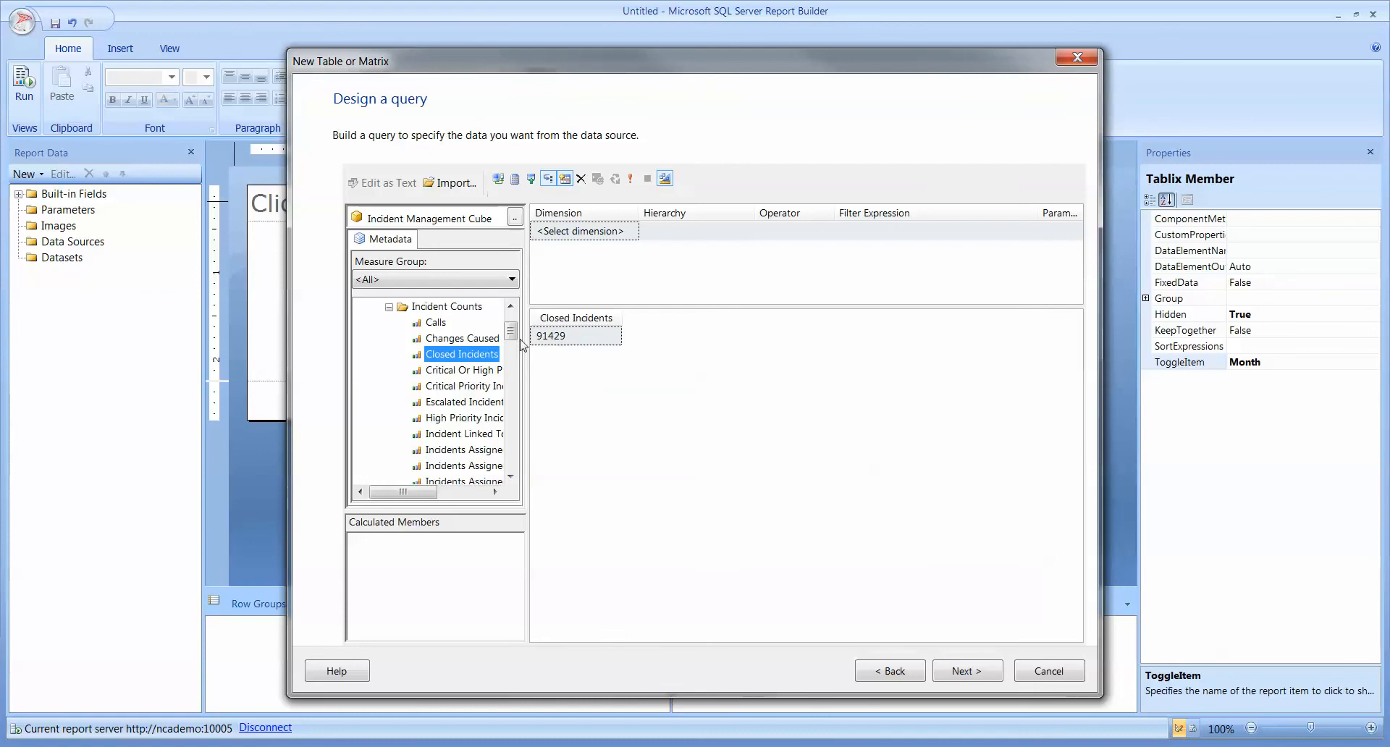
Add the Operational and Product Categorization hierarchies from INC - Incident Management to the query
drag(510, 332, 510, 458)
click(361, 402)
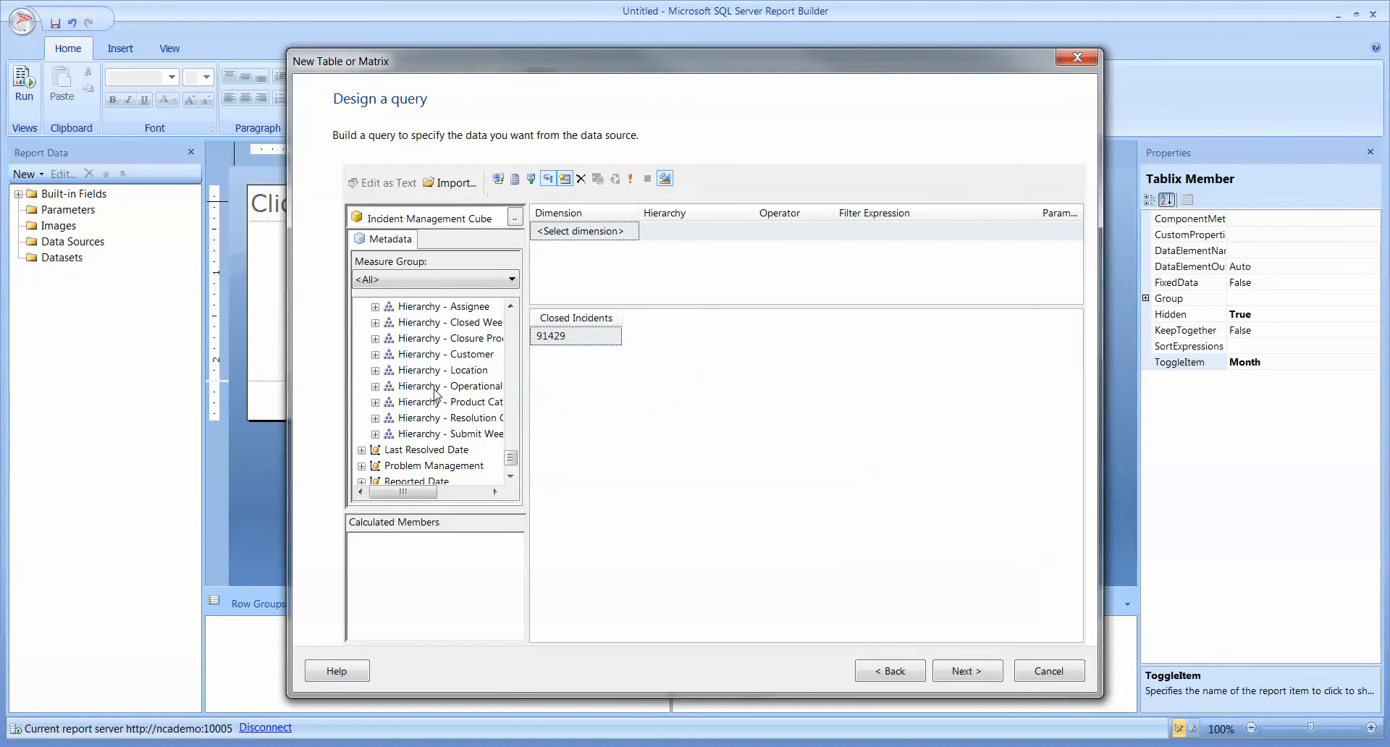
drag(434, 395, 833, 454)
drag(446, 409, 706, 450)
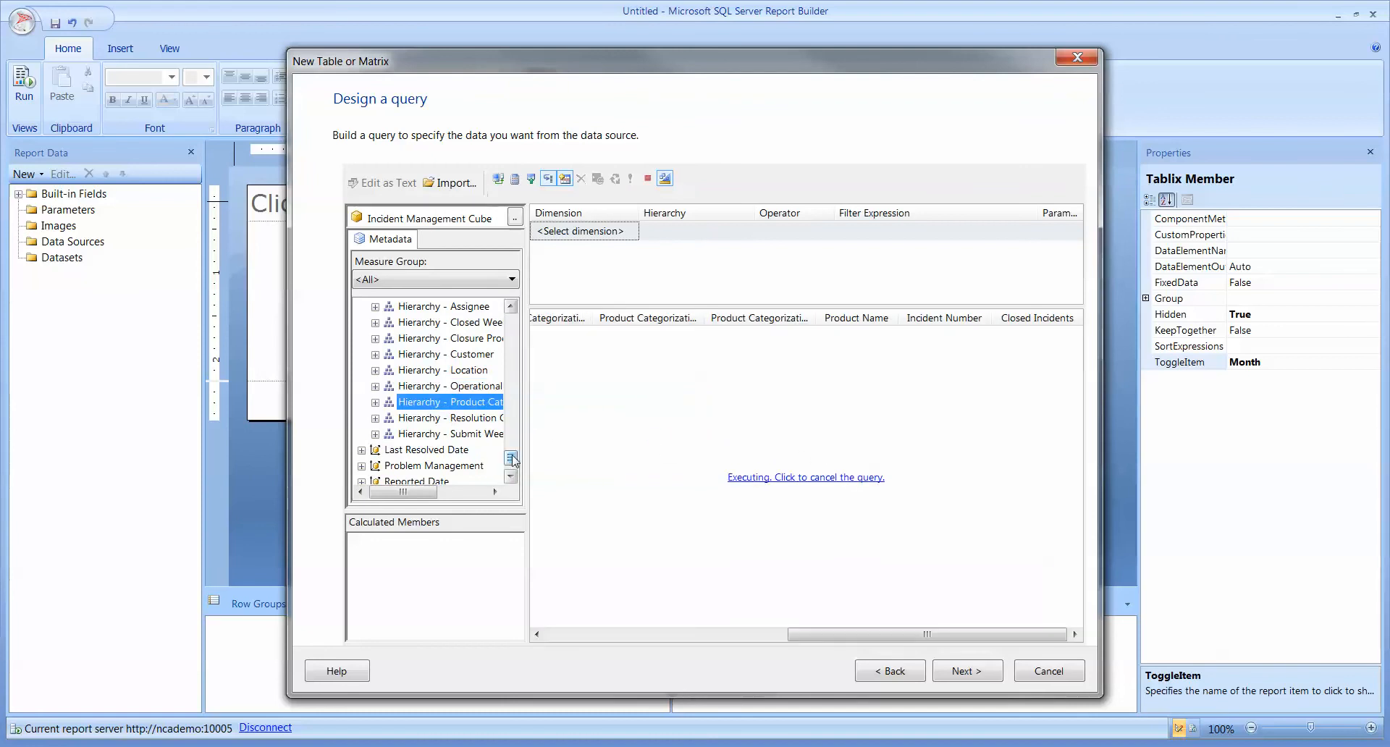
Add a Priority filter from Incident Request Information, make it a parameter, and set its default value to Critical
drag(511, 459, 515, 441)
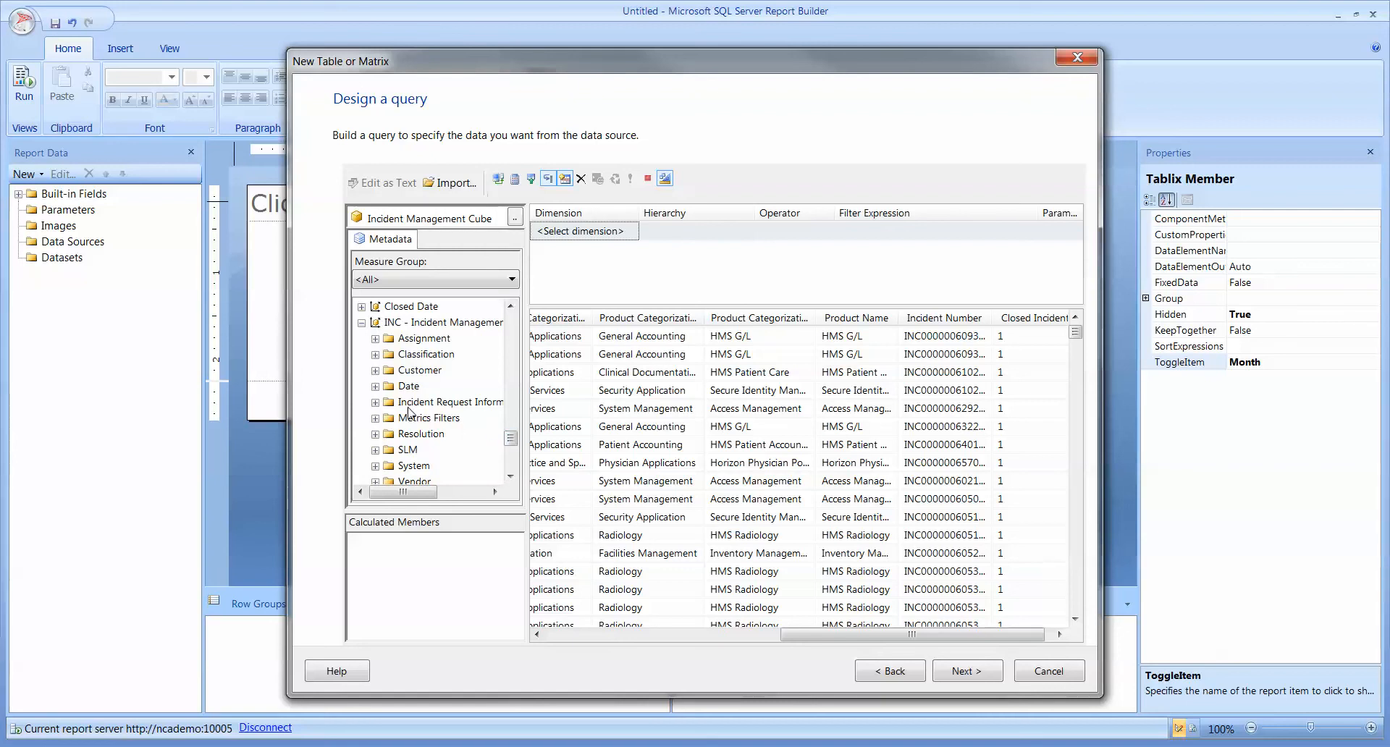
click(375, 403)
drag(419, 421, 653, 244)
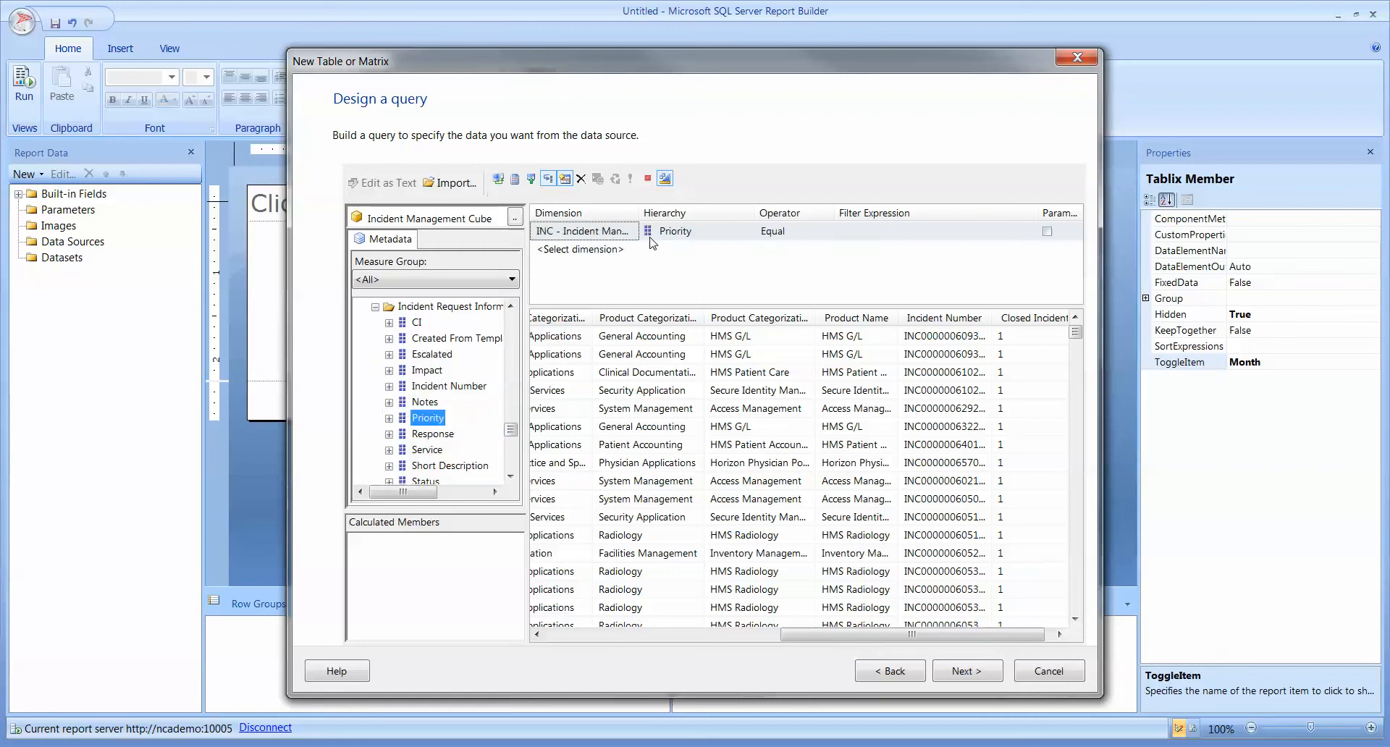
click(1045, 232)
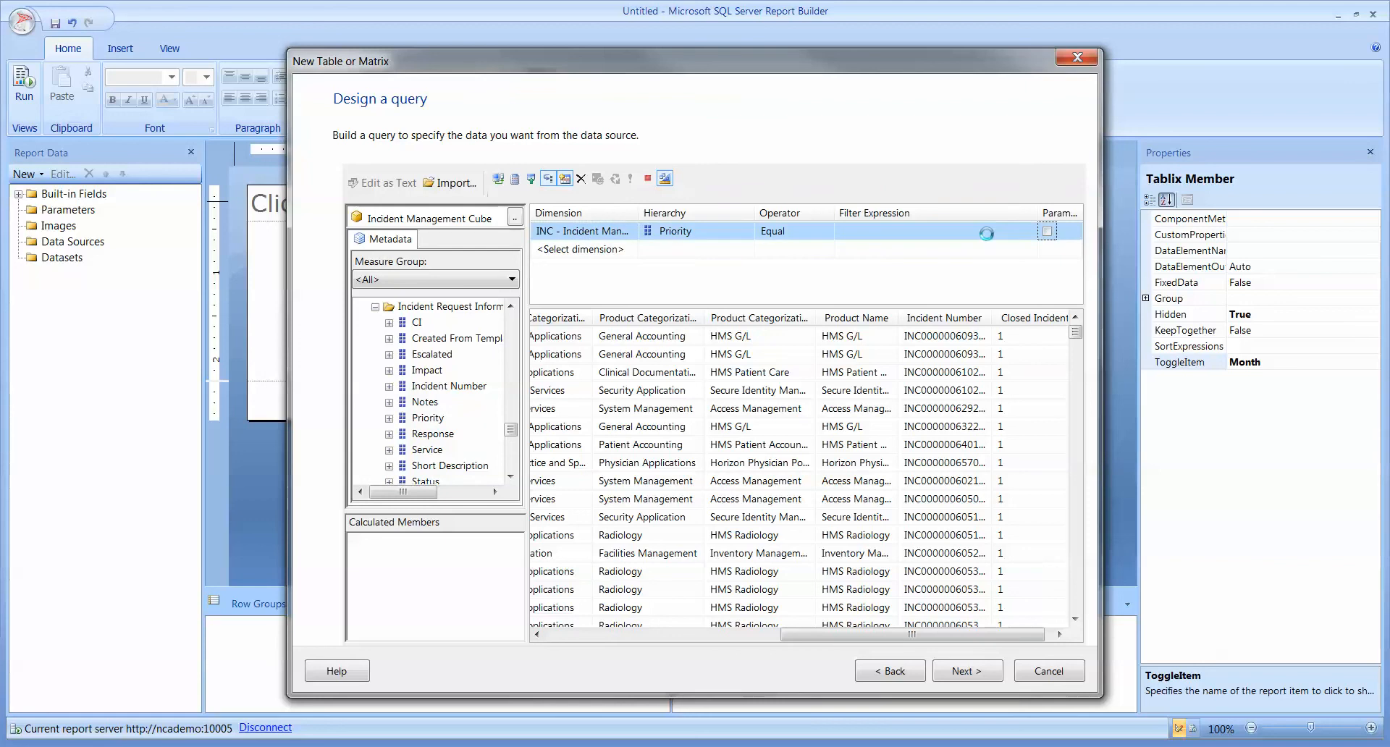
click(944, 234)
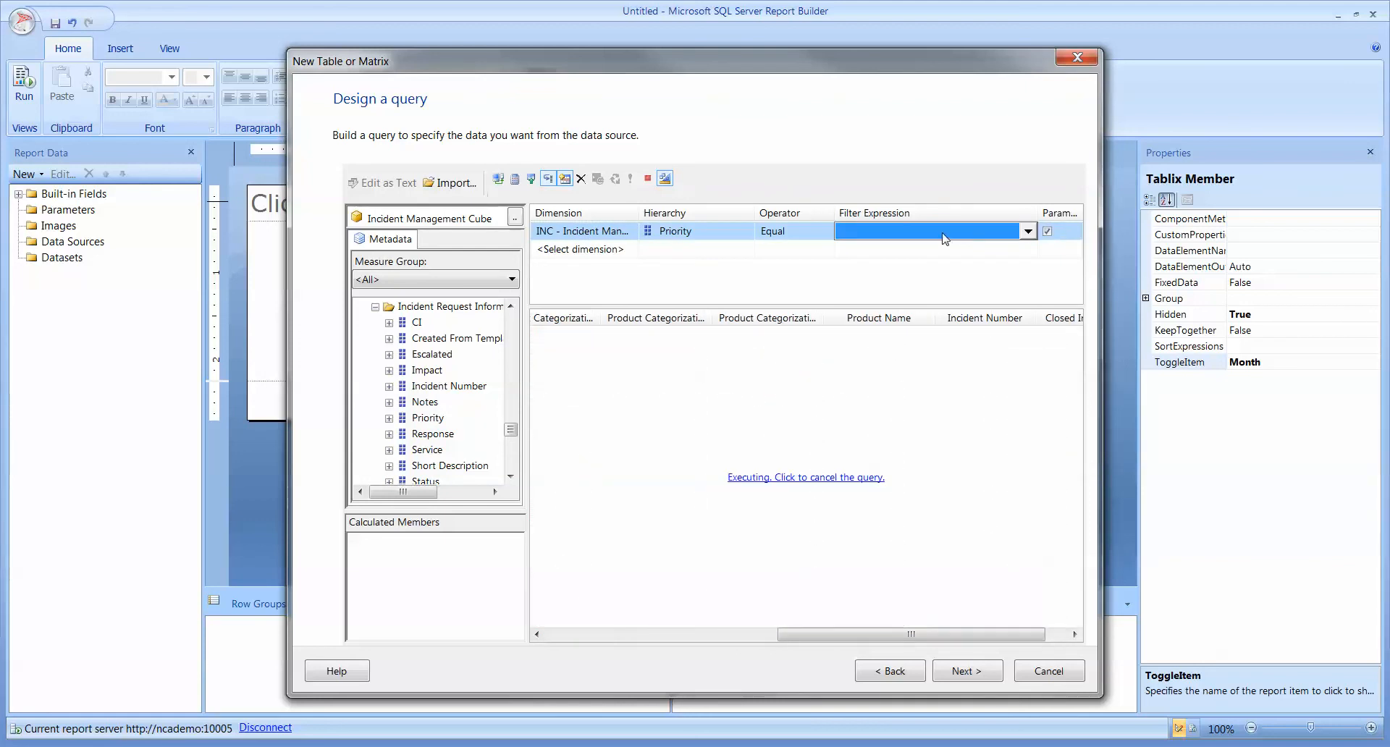
click(1028, 231)
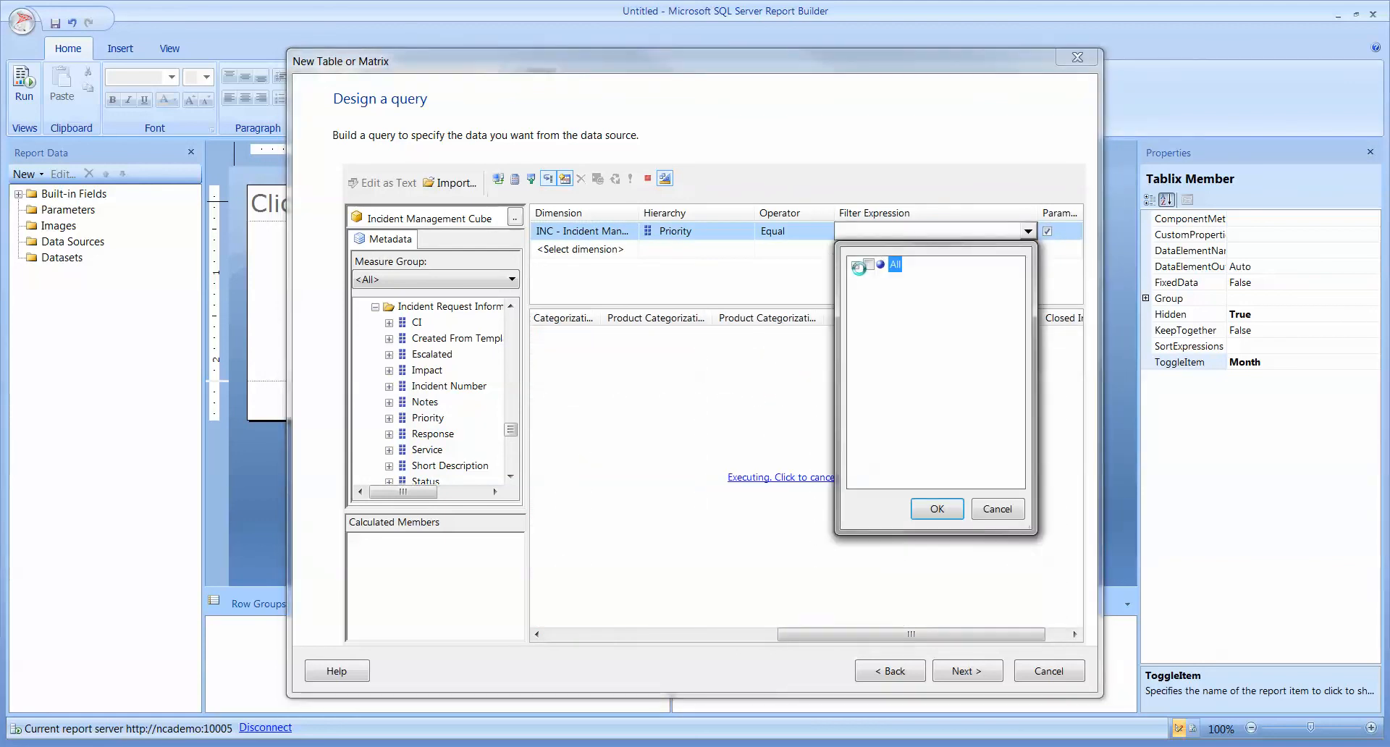
click(855, 265)
click(881, 280)
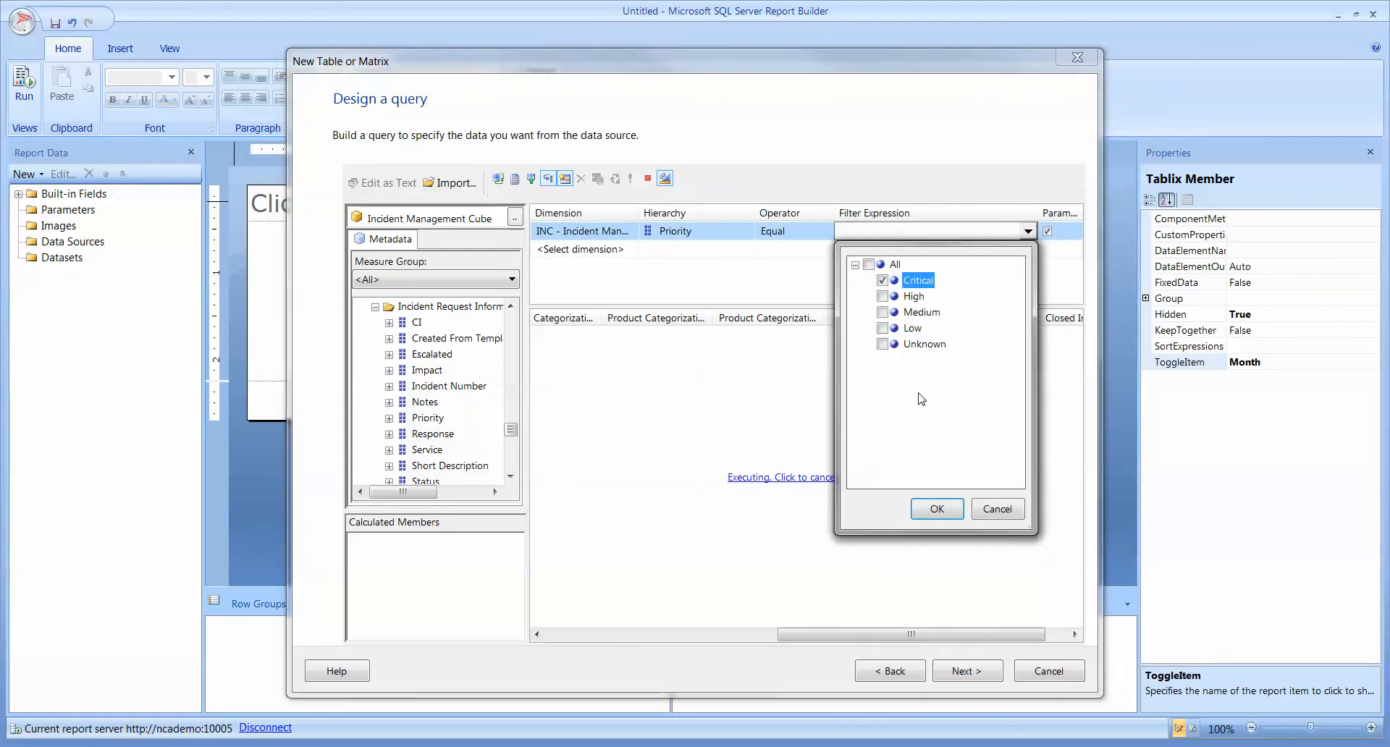
click(935, 510)
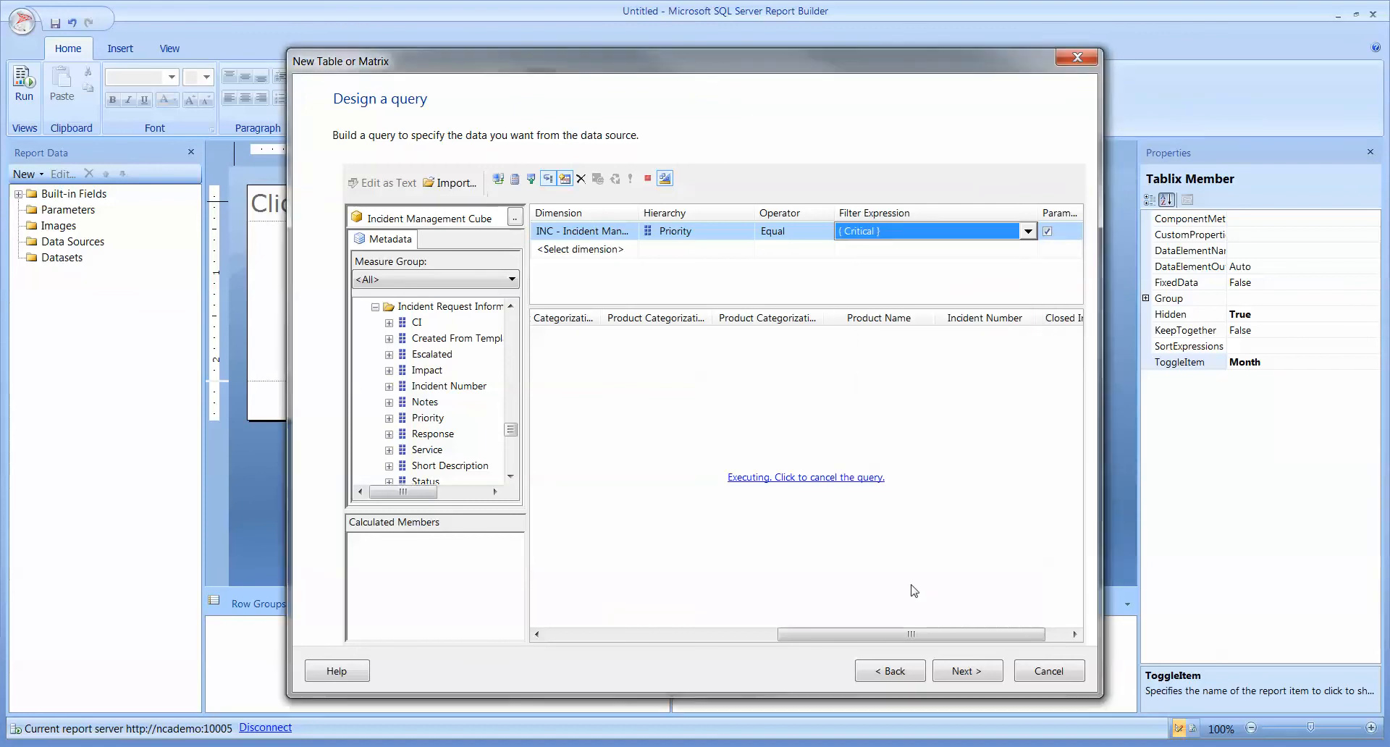
Arrange the table fields with the sum of Closed_Incidents as the value and Categorization_Tier_1 as the row group
click(967, 671)
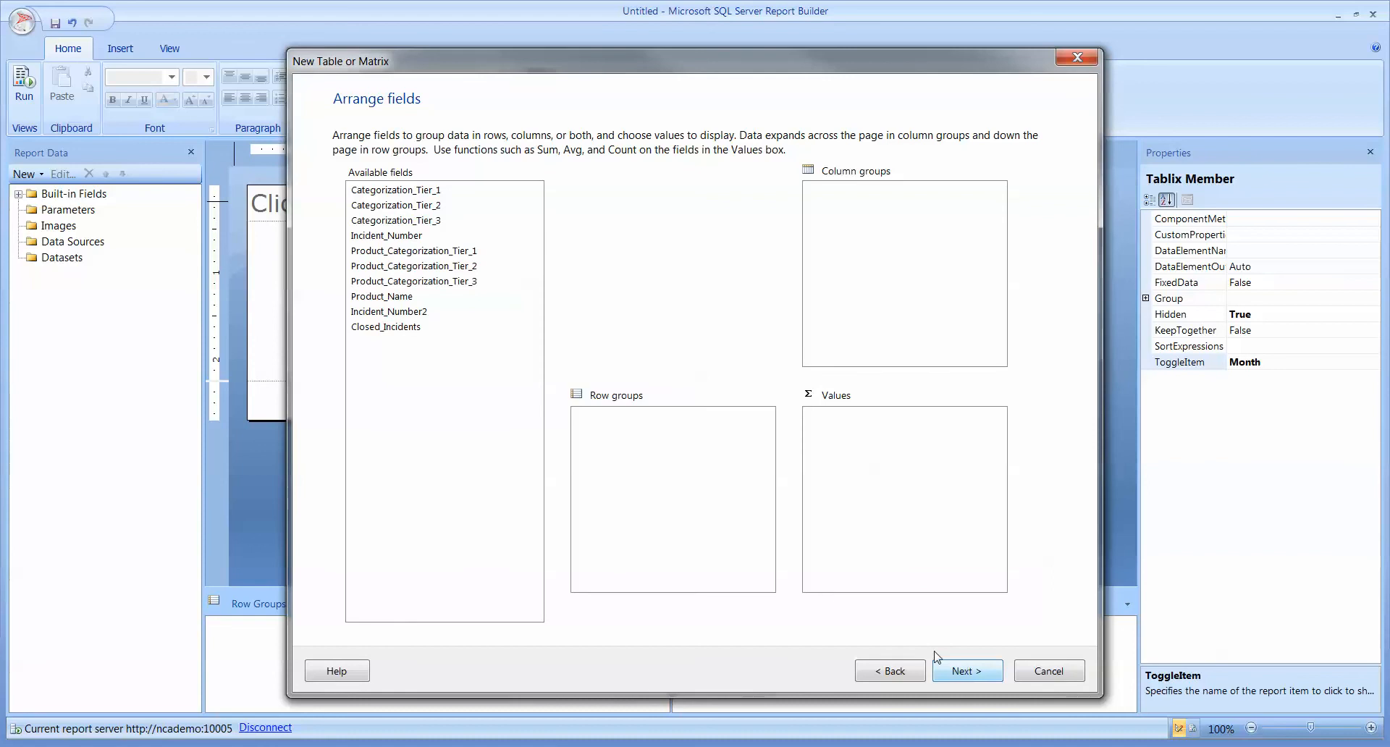
drag(396, 327, 905, 442)
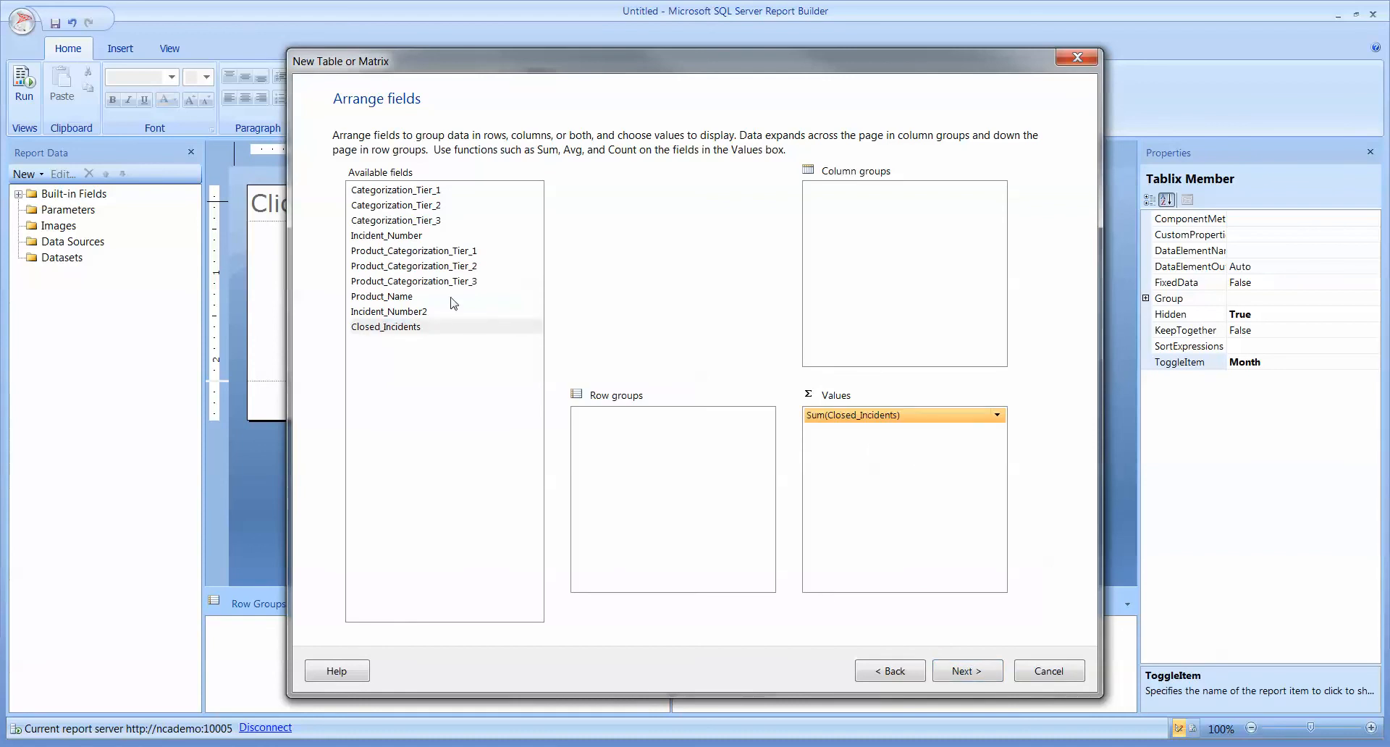
drag(413, 191, 720, 447)
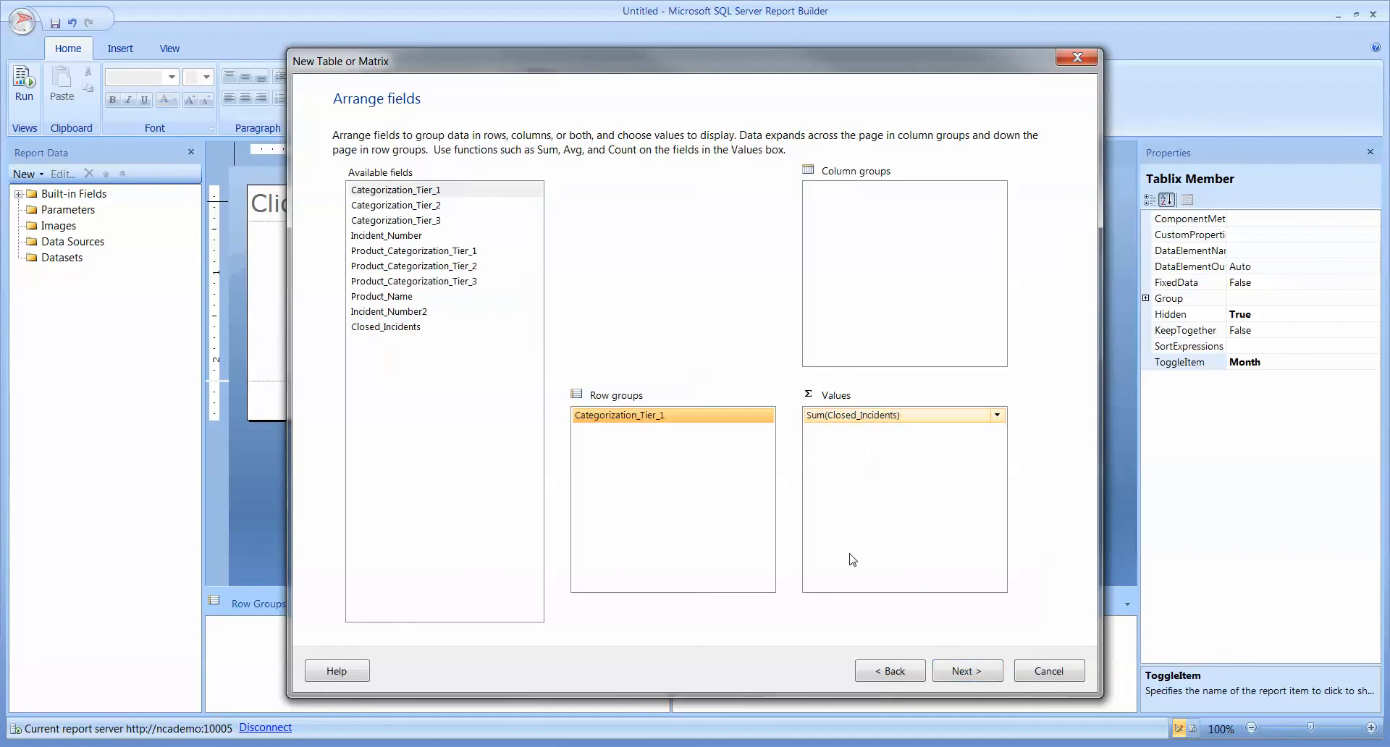
Complete the table wizard, keeping subtotals and grand totals shown and the Ocean style
click(968, 671)
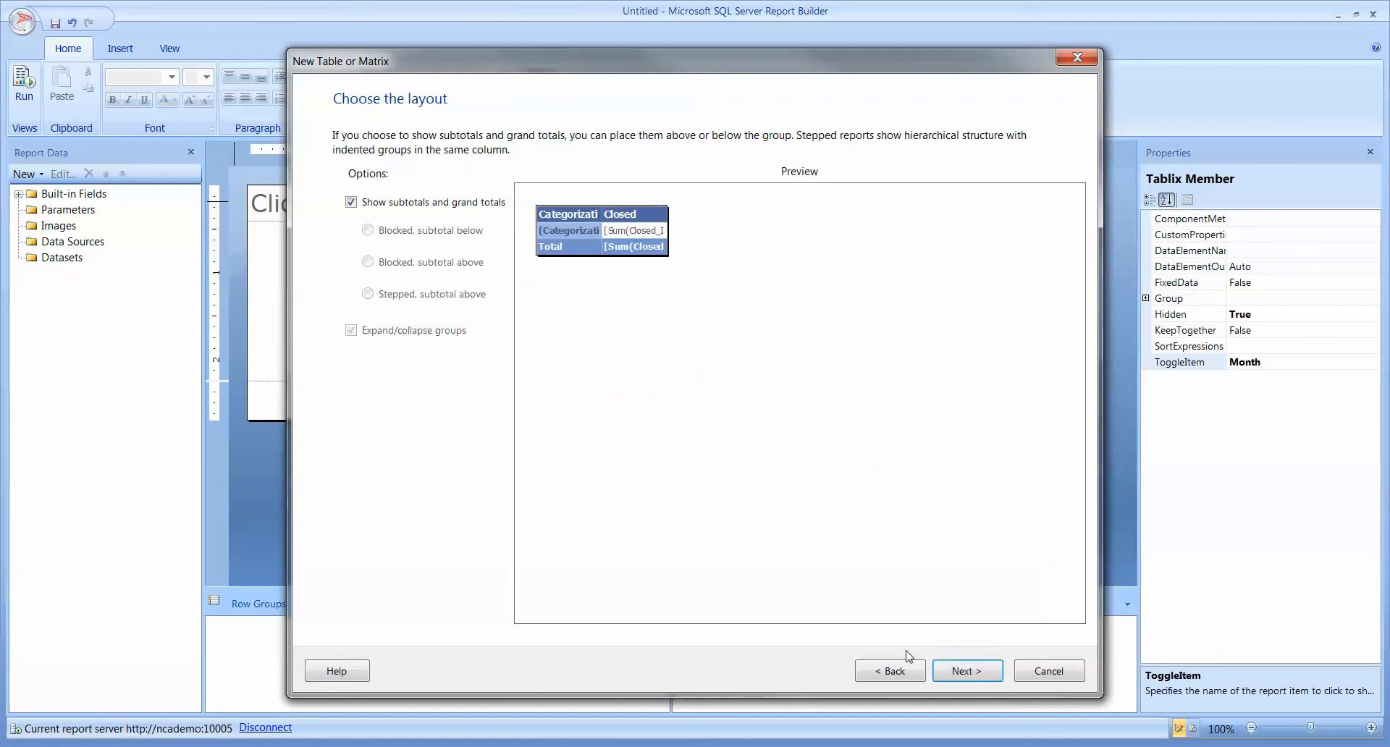
click(976, 673)
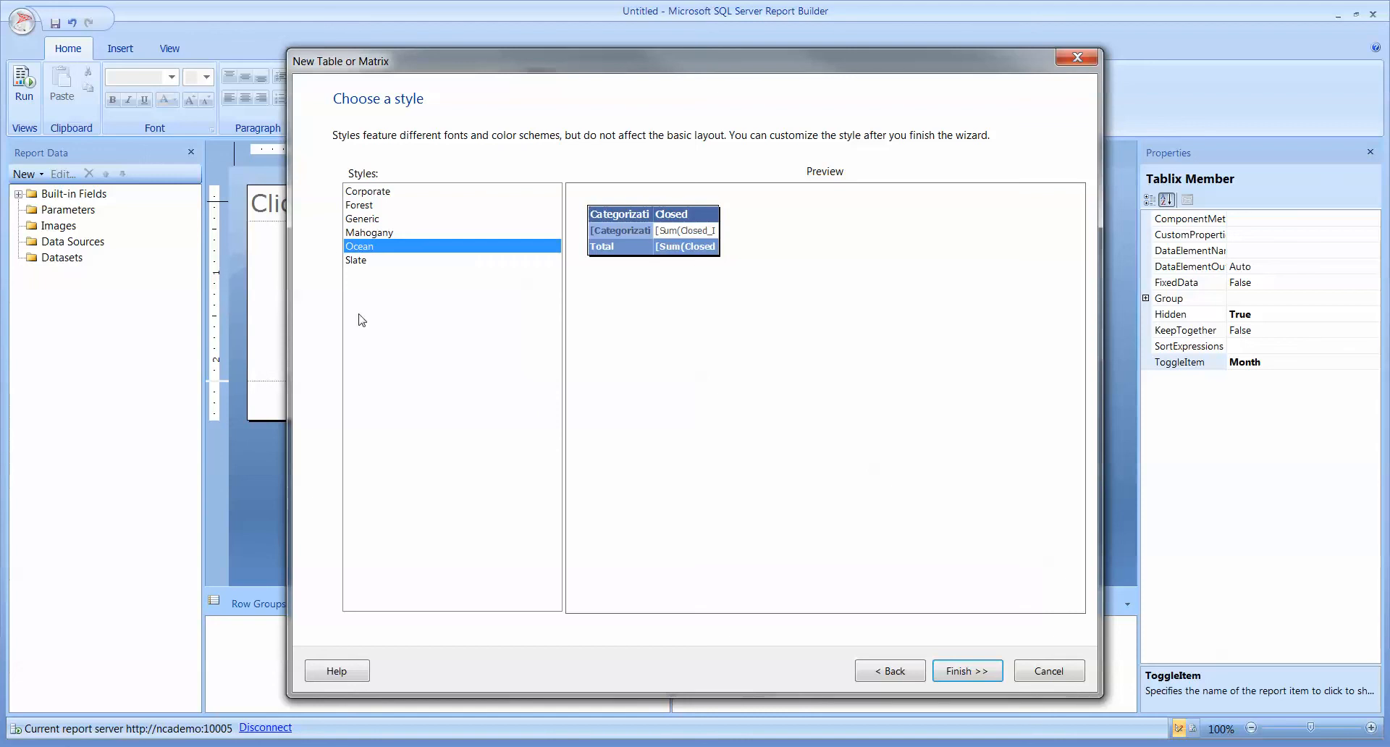
click(973, 673)
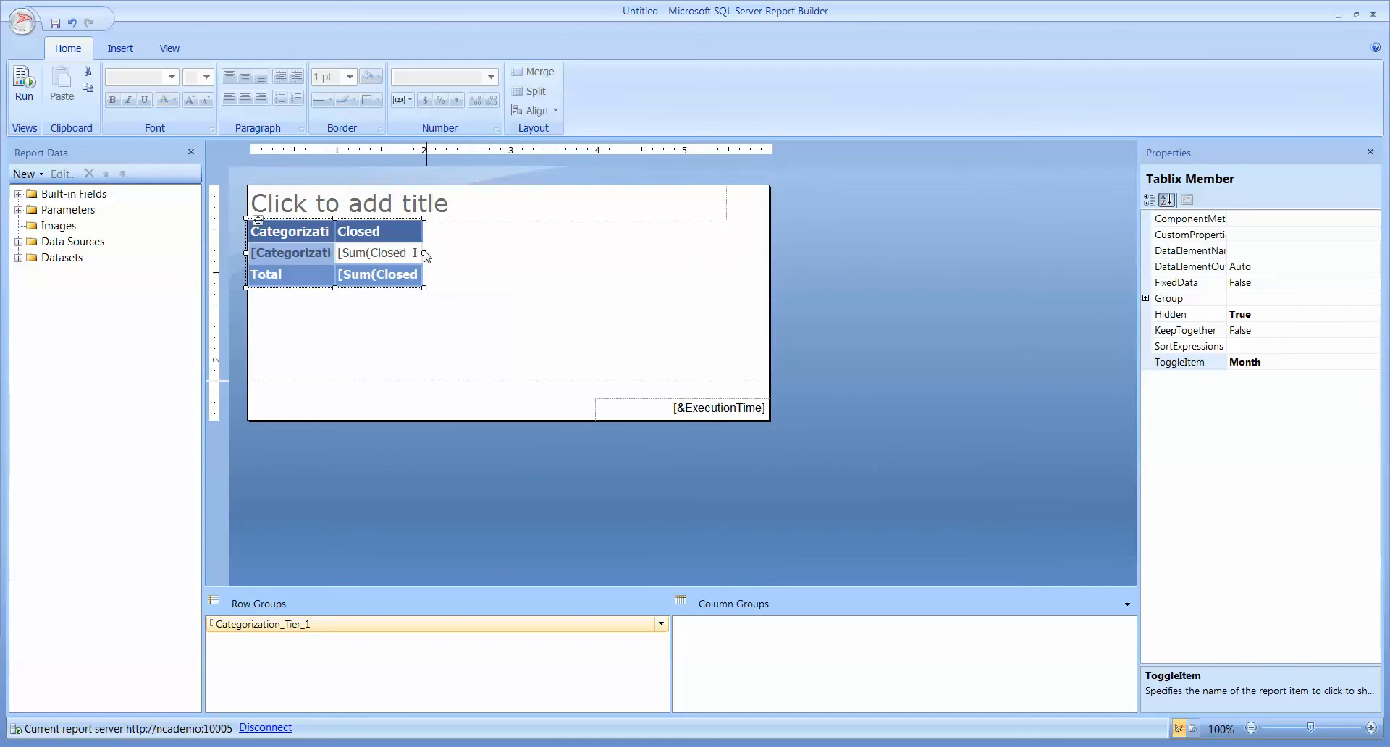
Run the report to preview the closed incidents by category, and return to the report design
click(16, 91)
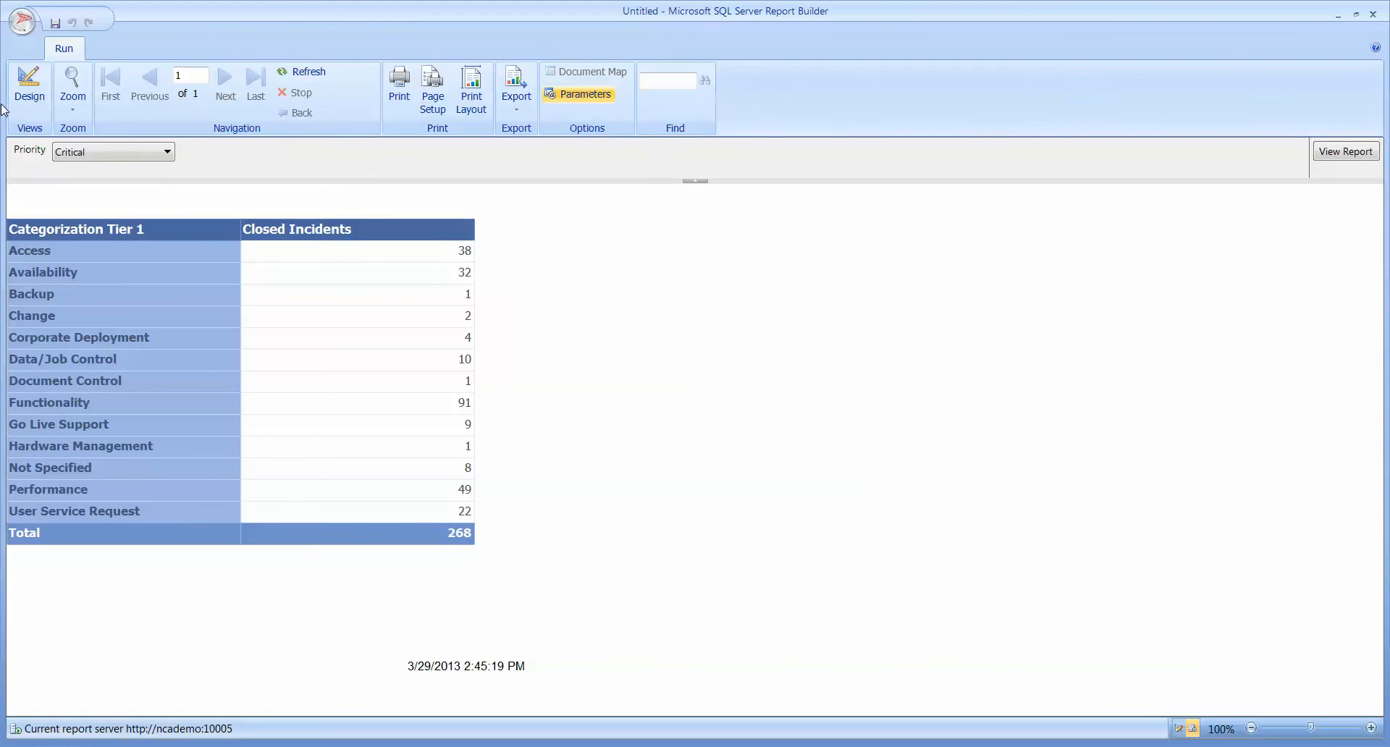
click(27, 87)
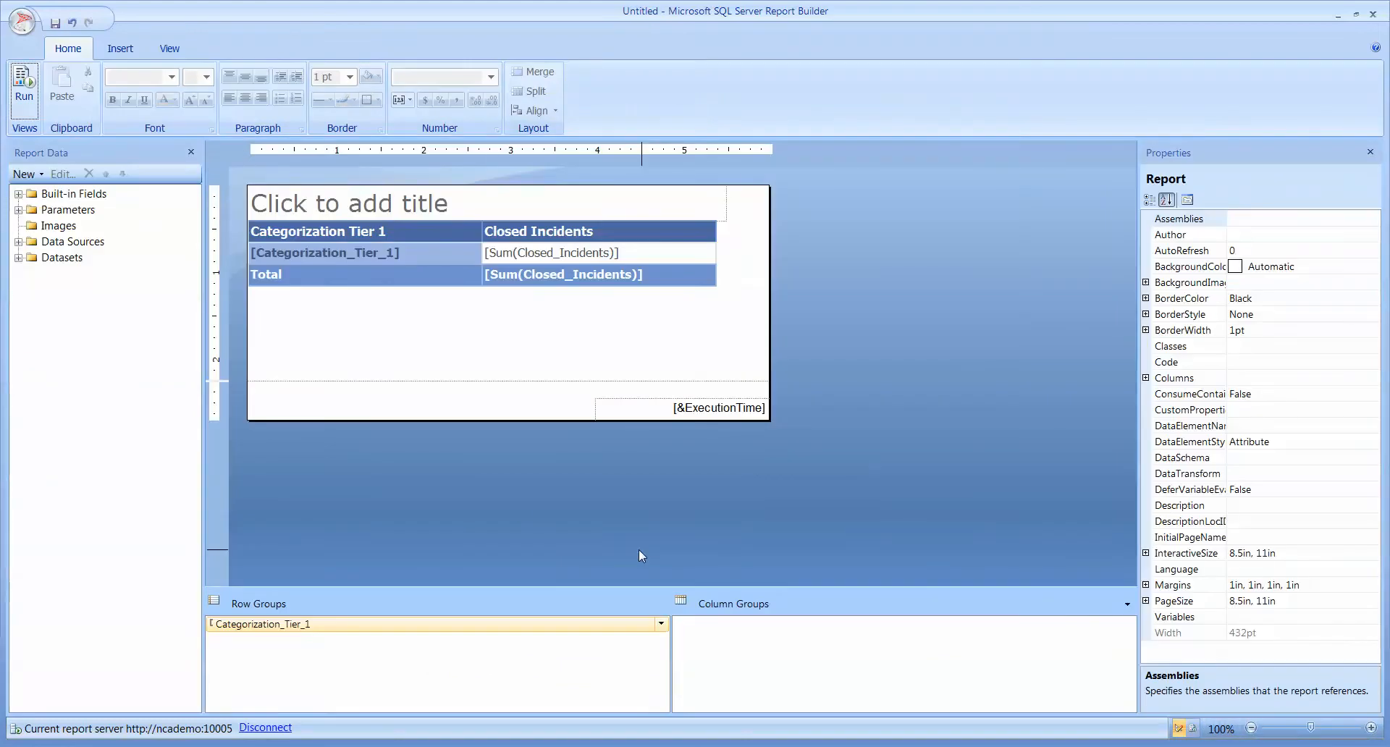
right_click(622, 228)
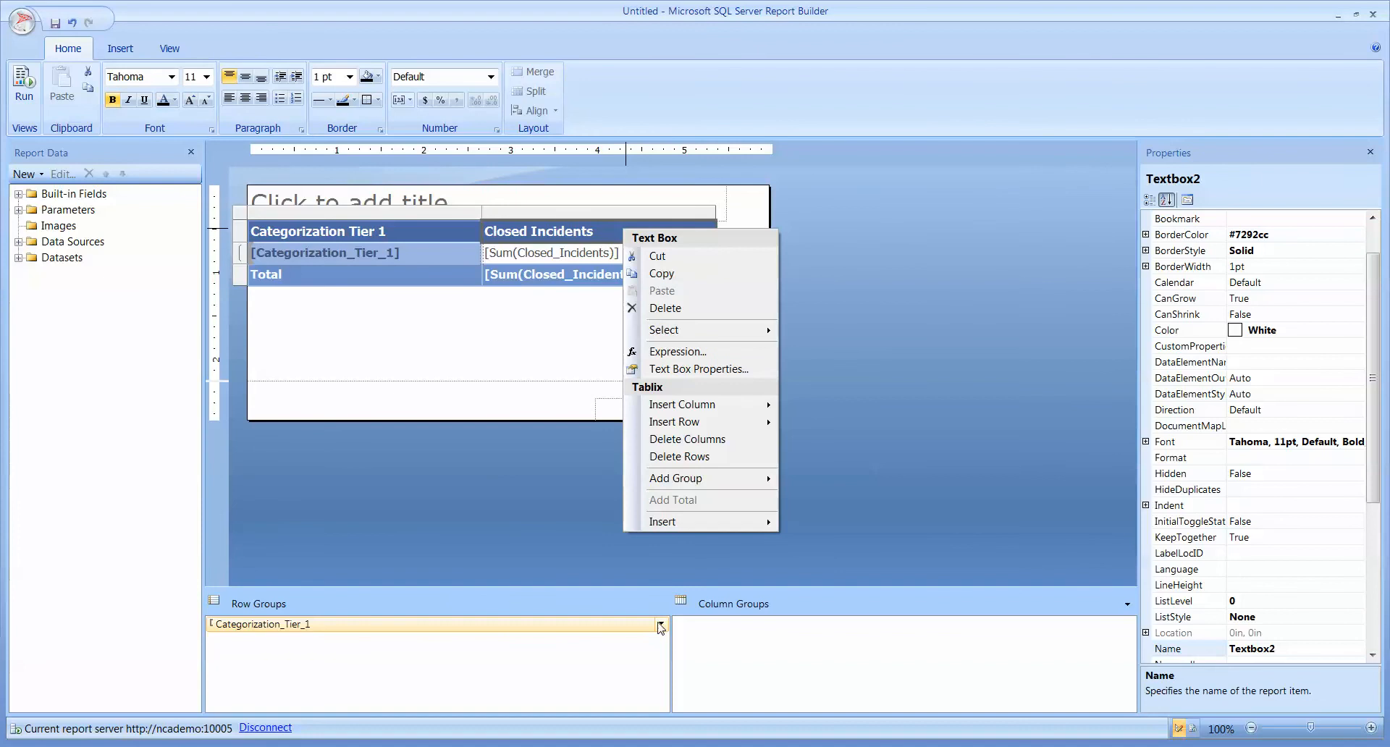
Set the Categorization_Tier_1 row group to sort by Closed_Incidents in Z to A order
click(661, 625)
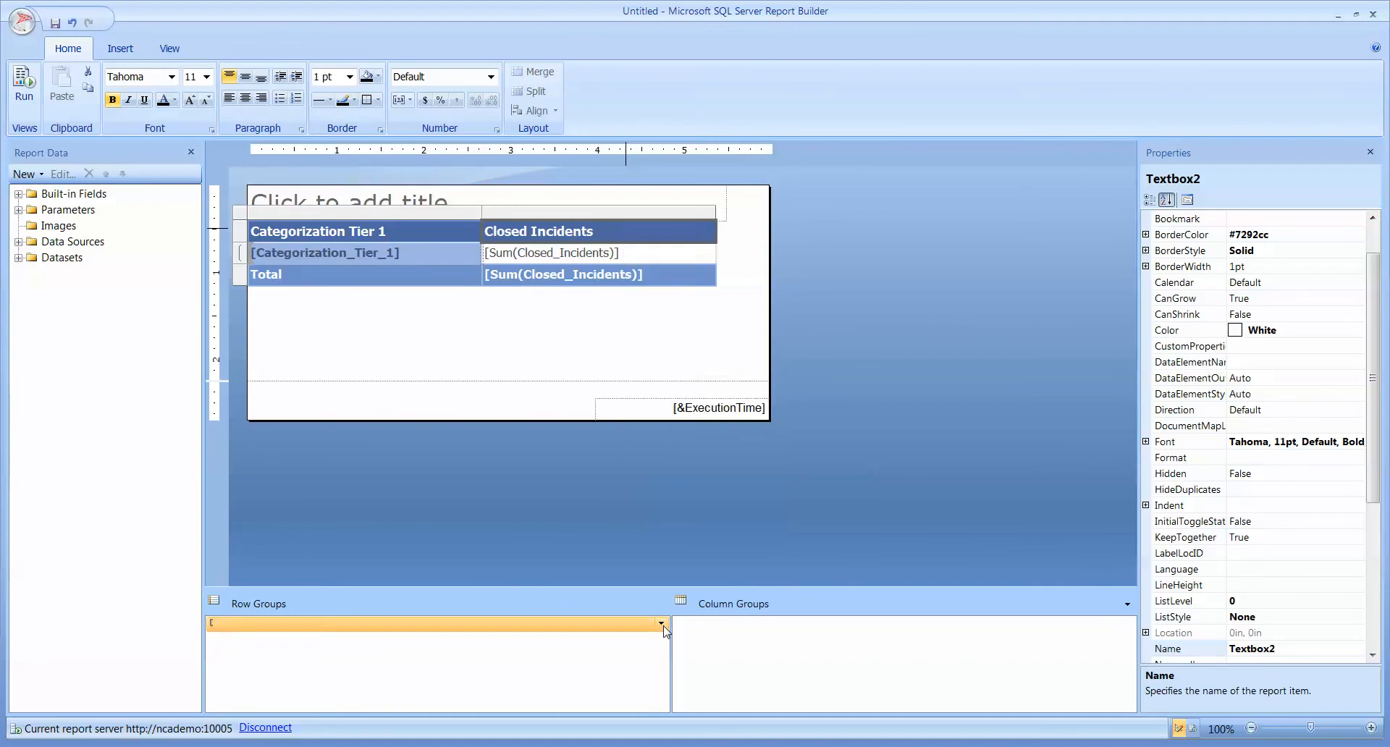
click(693, 705)
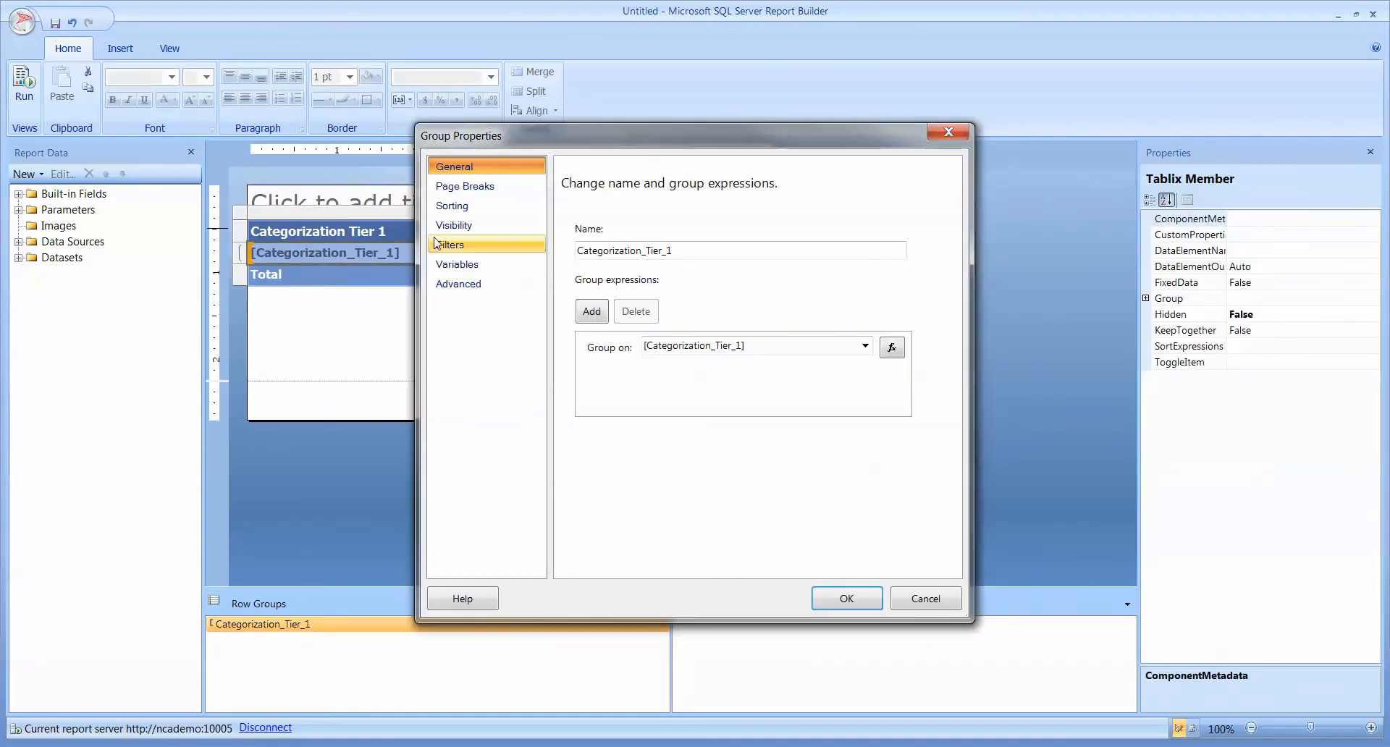
click(452, 206)
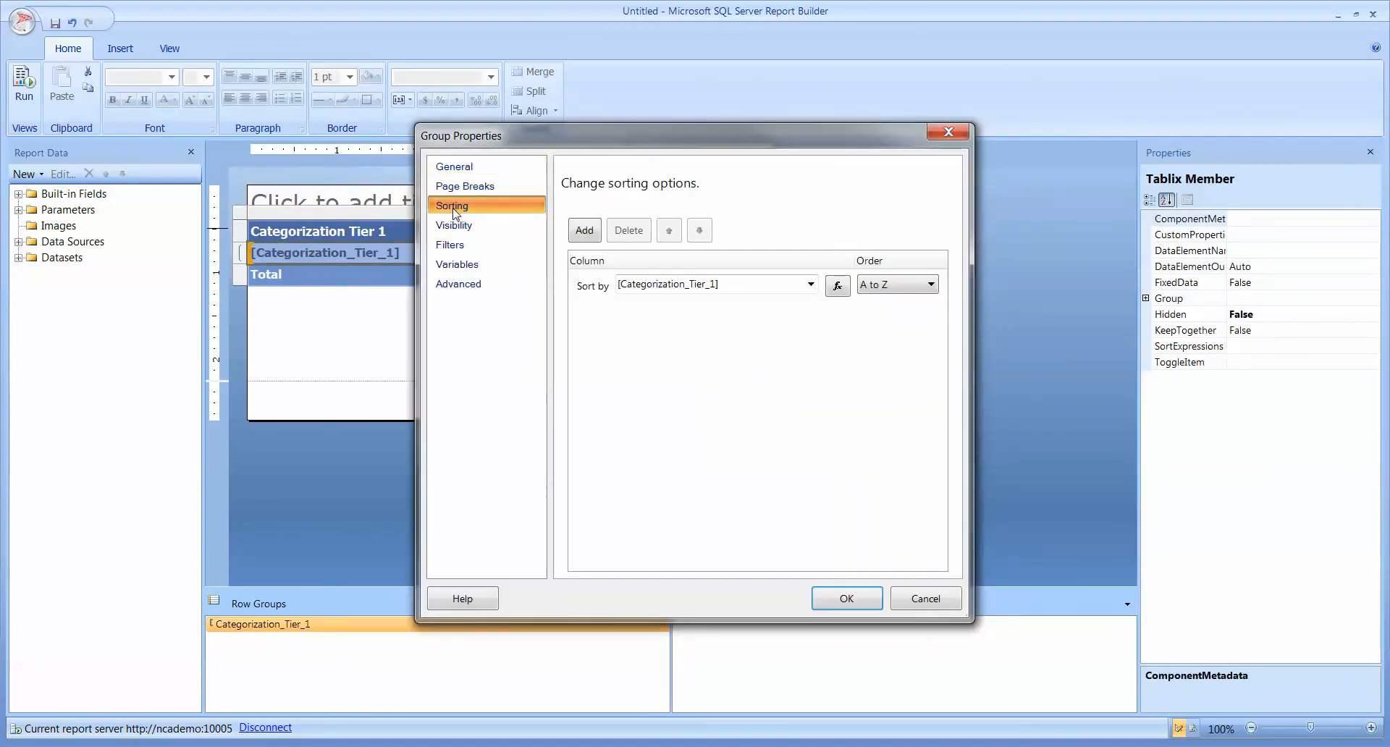
click(811, 284)
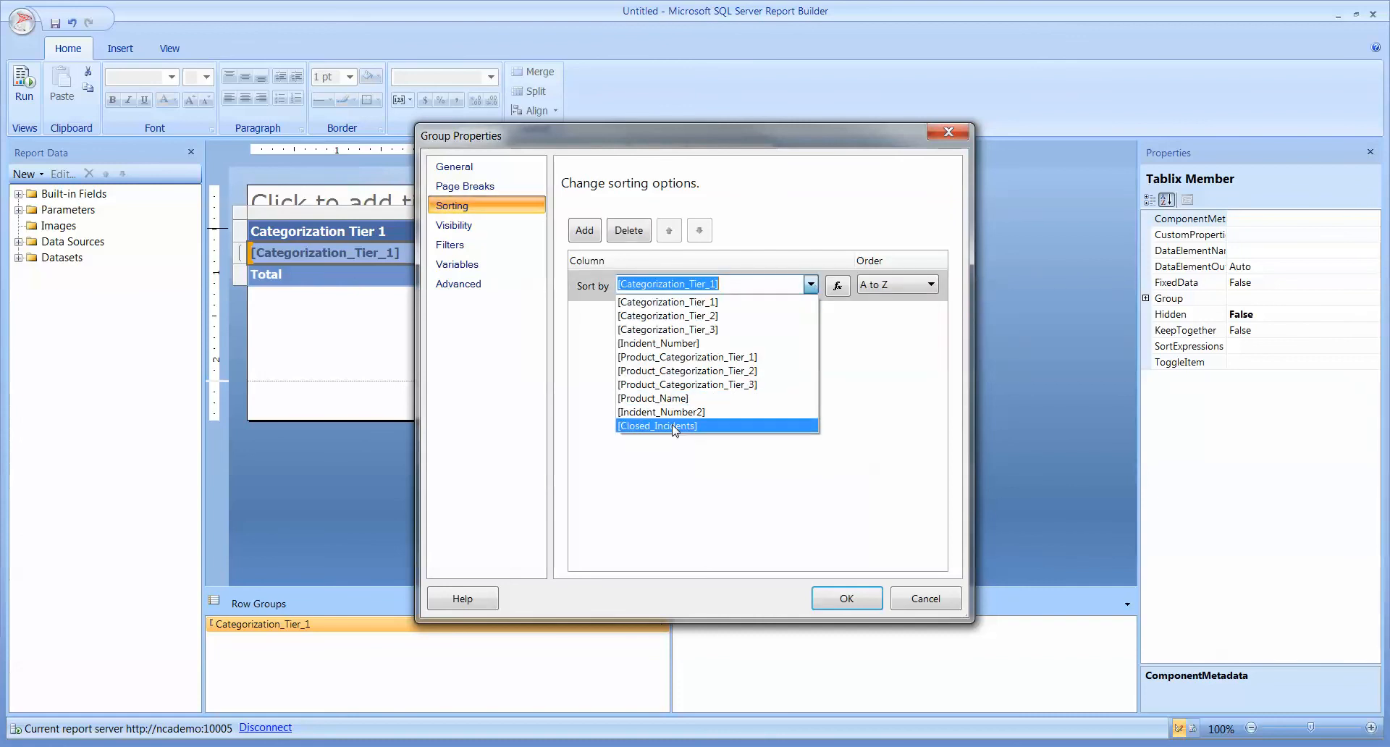
click(673, 427)
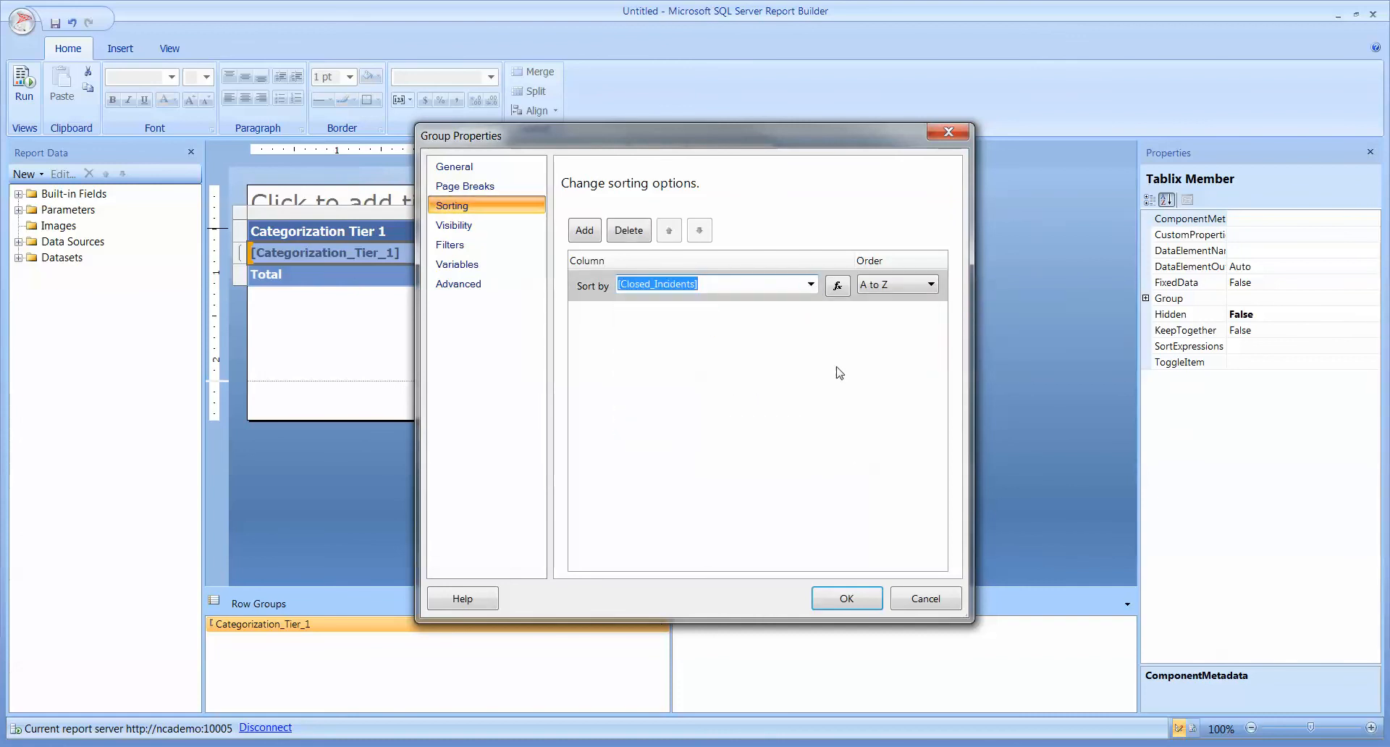
click(930, 285)
click(900, 317)
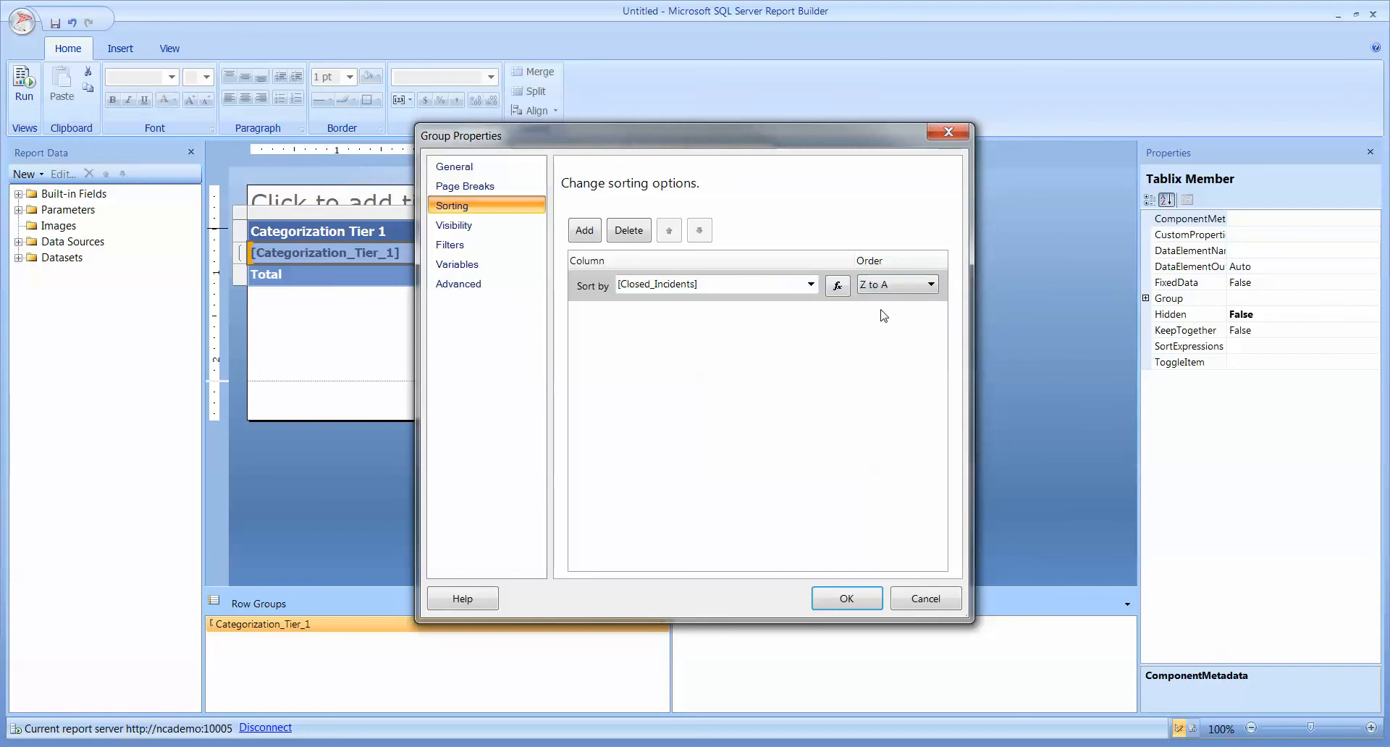
Change the group's sort expression to =Sum(Fields!Closed_Incidents.Value)
click(837, 288)
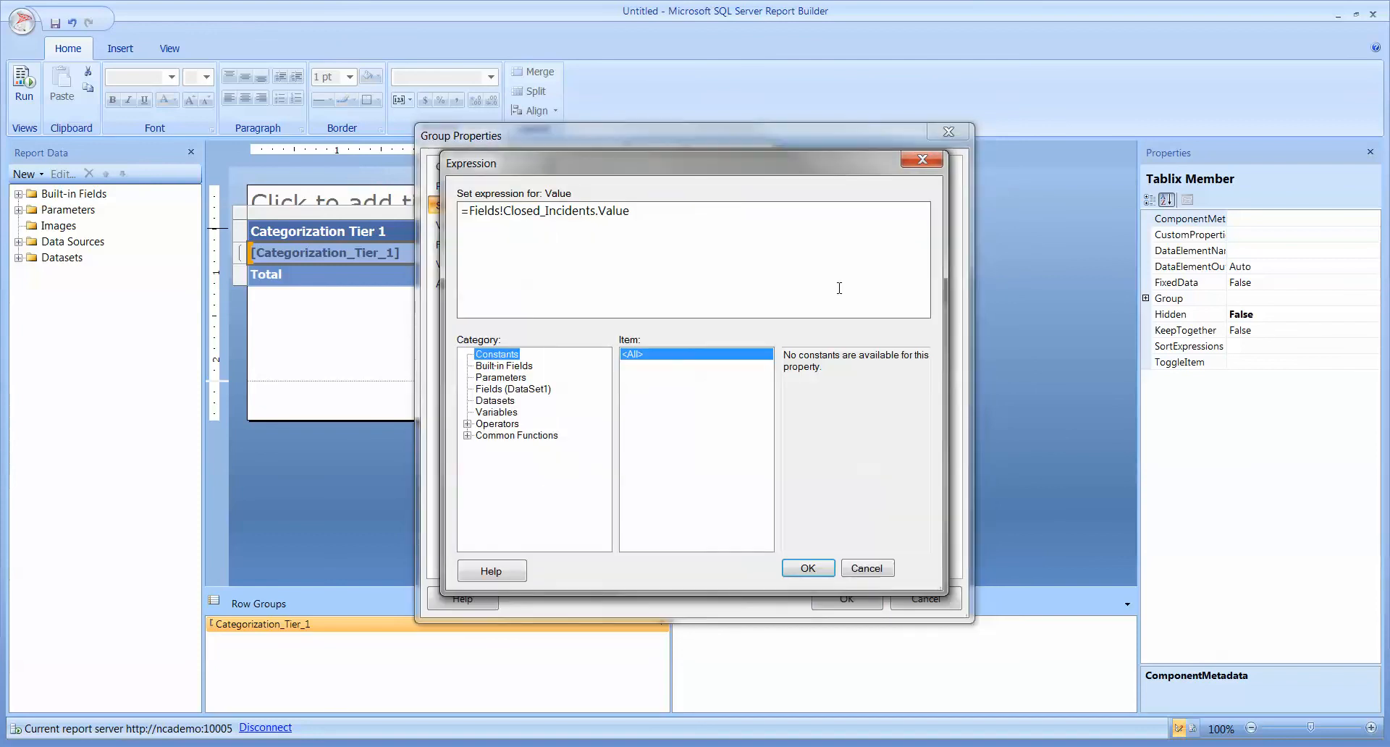
click(469, 210)
text(Sum)
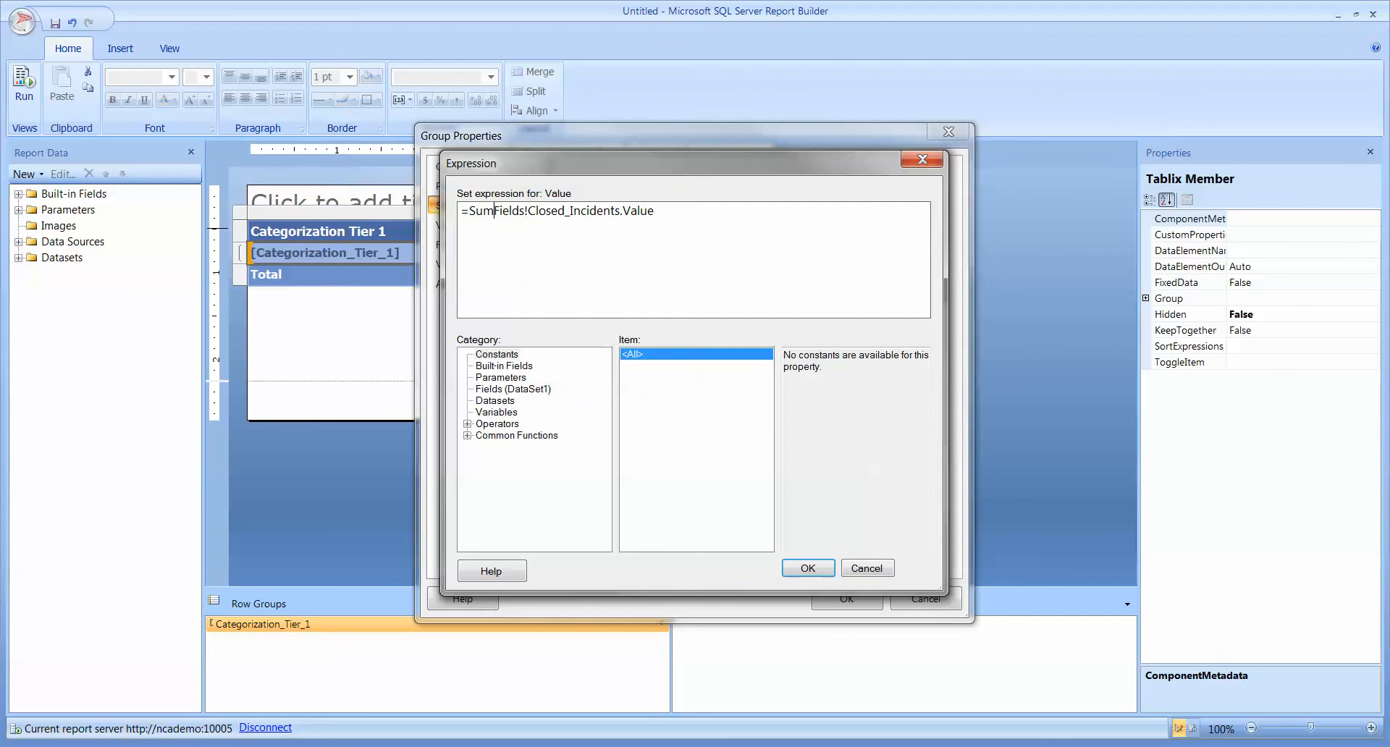
text(()
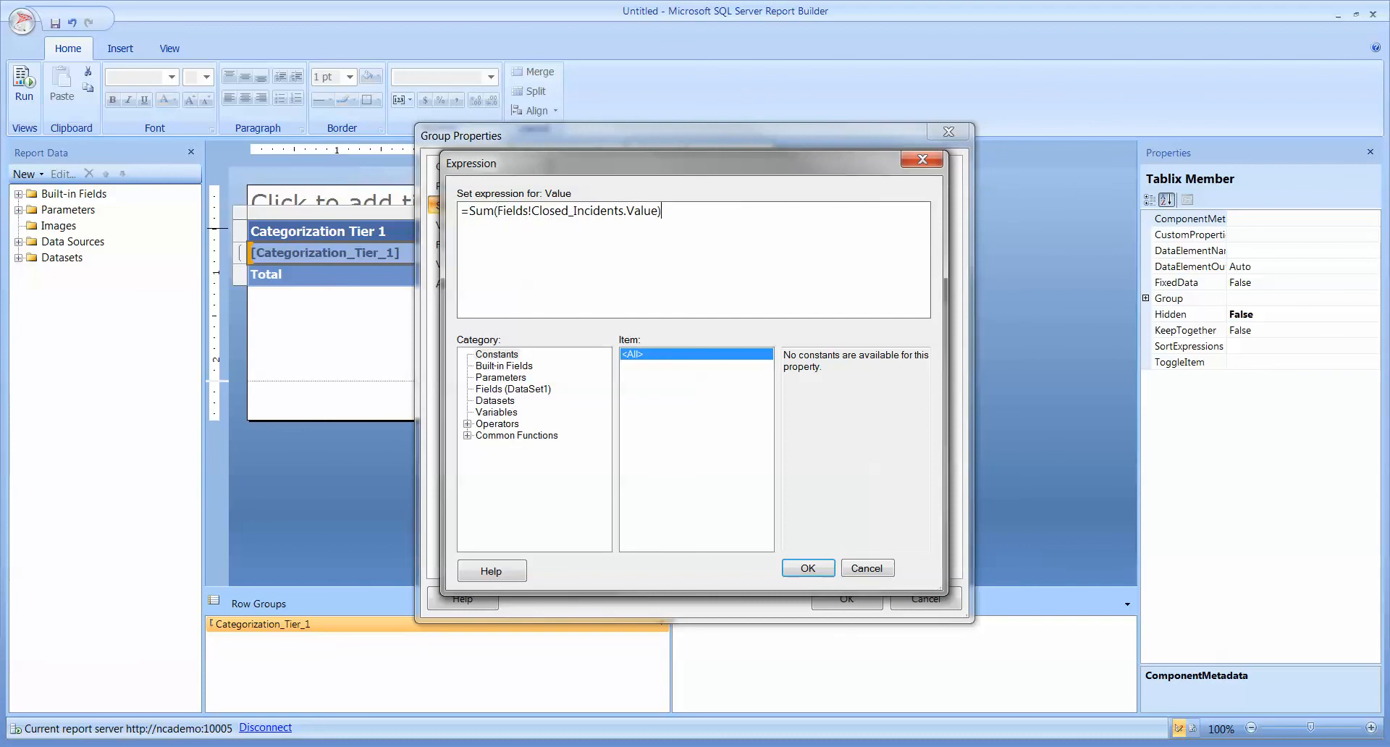
Look up the Sum function among the Aggregate common functions and examine its description and example syntax
click(467, 424)
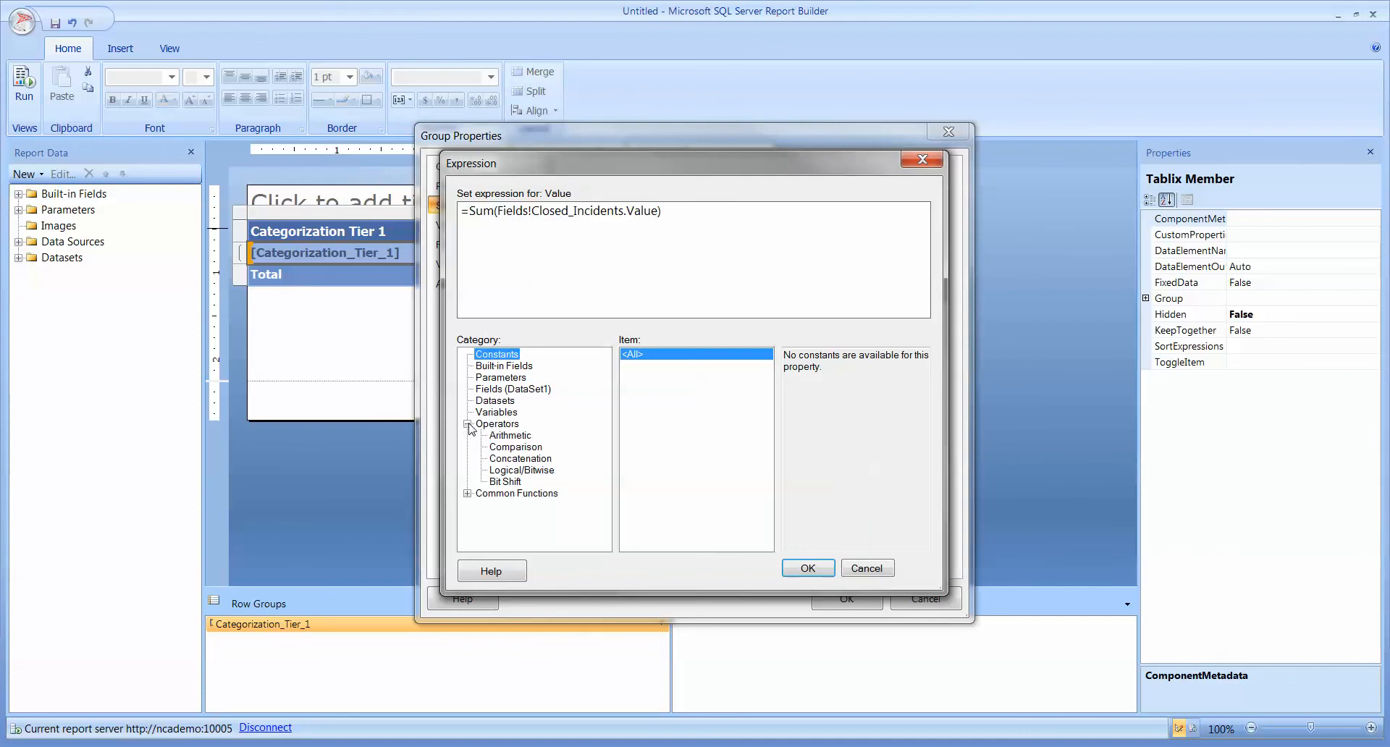
click(468, 492)
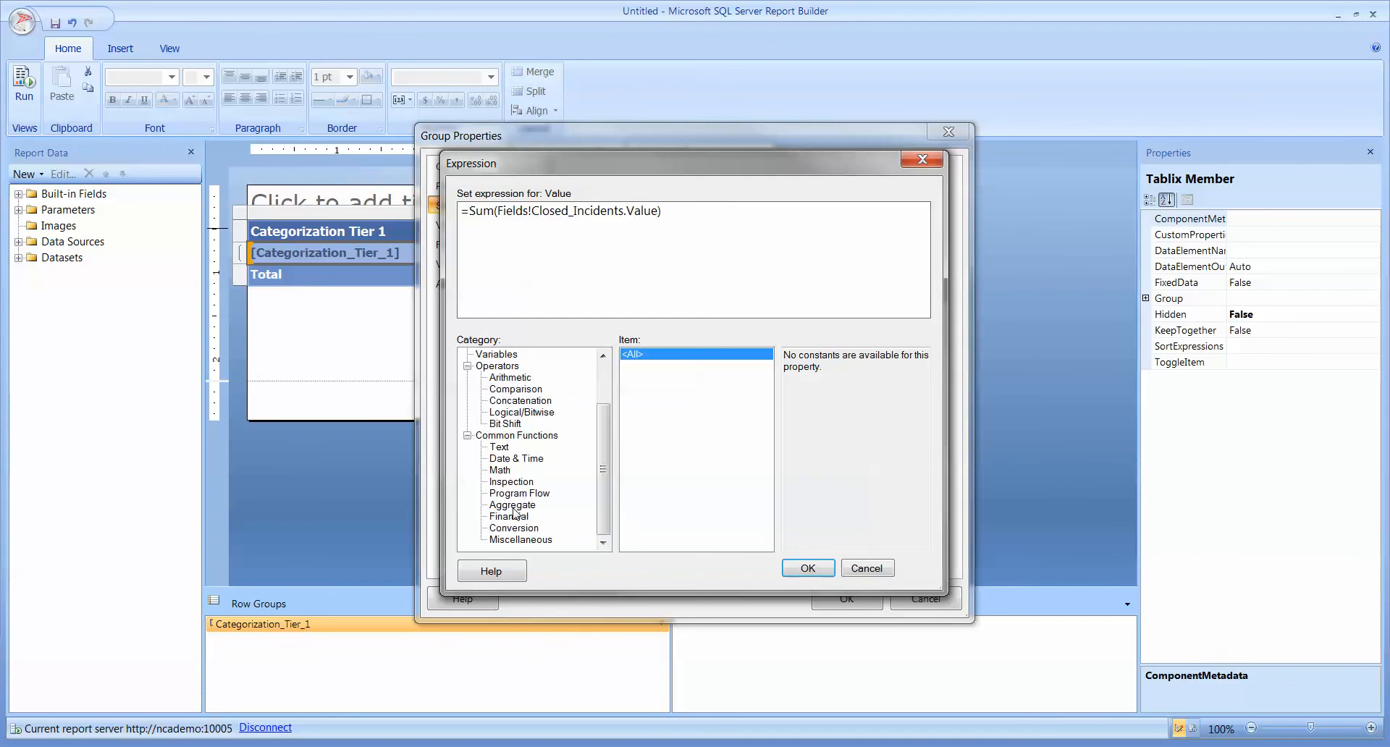
click(514, 507)
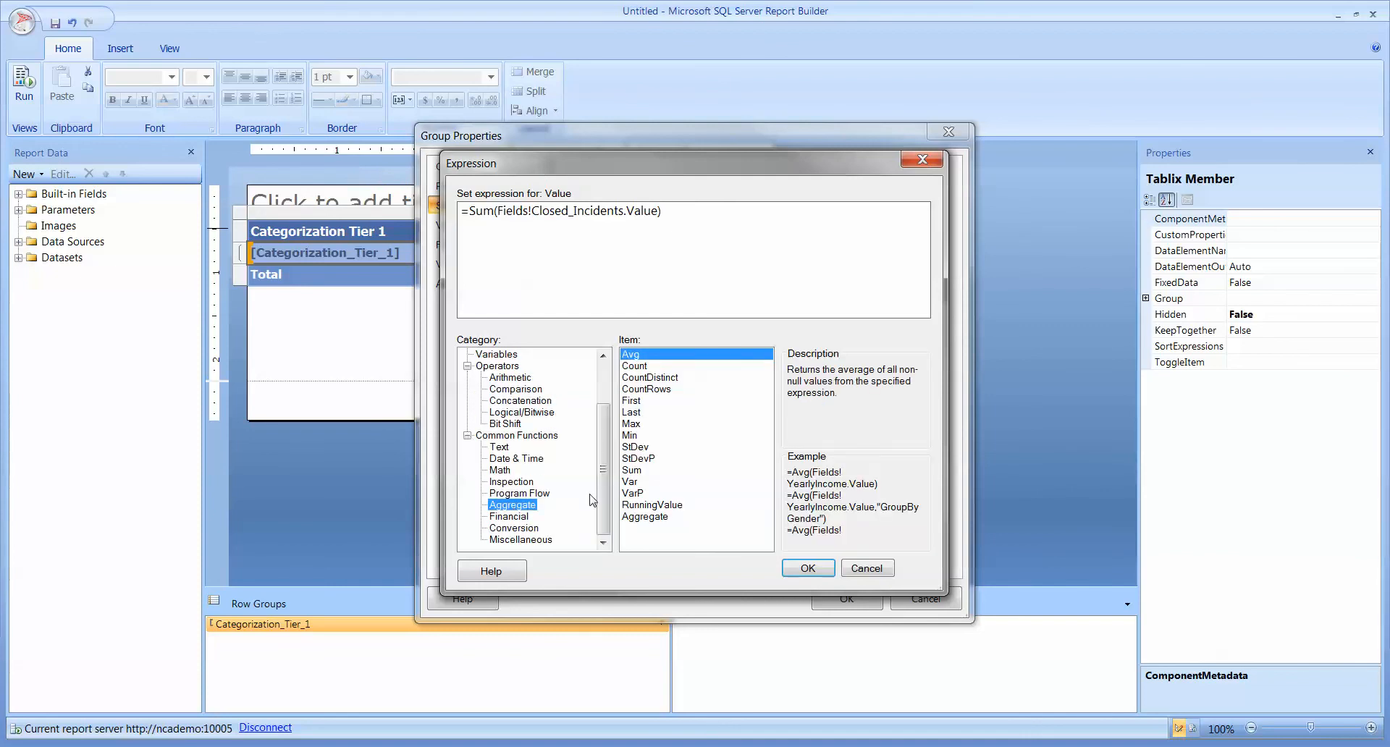
click(630, 471)
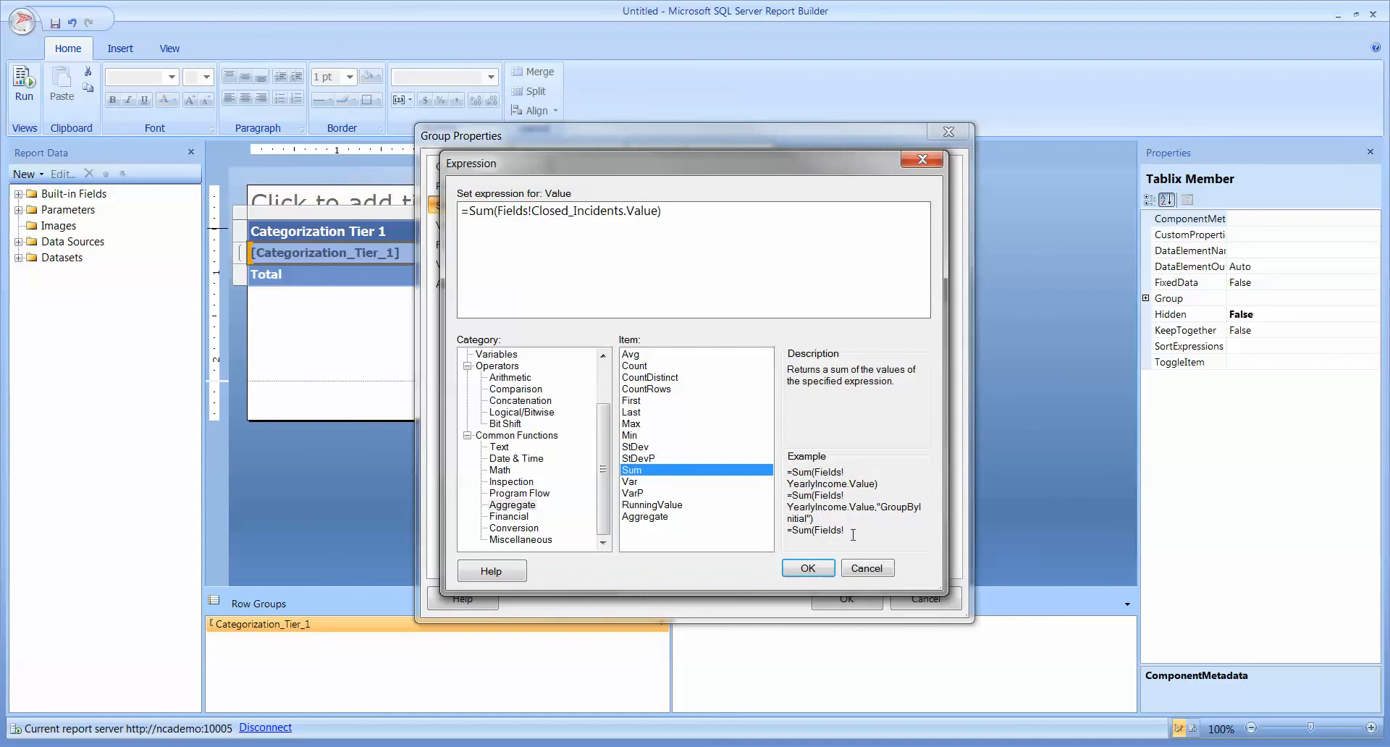
drag(852, 535, 787, 471)
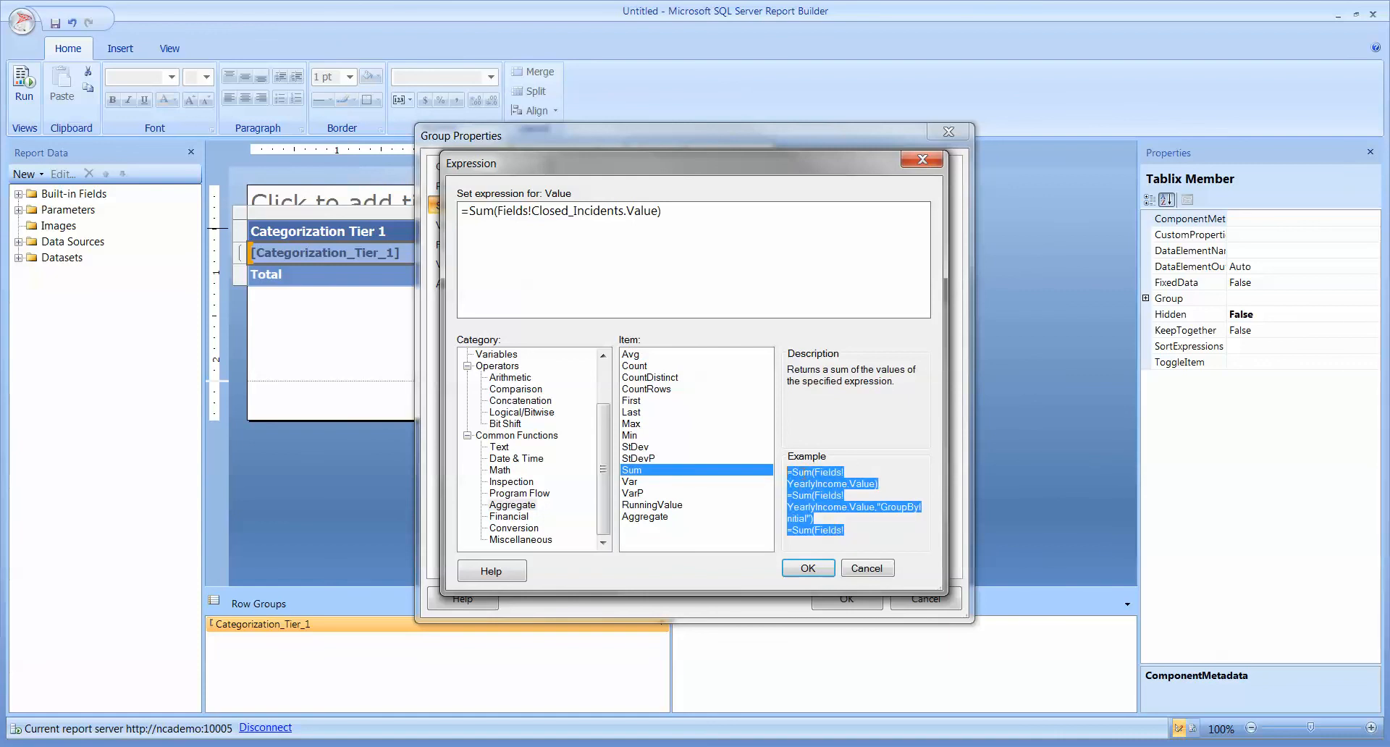
click(816, 529)
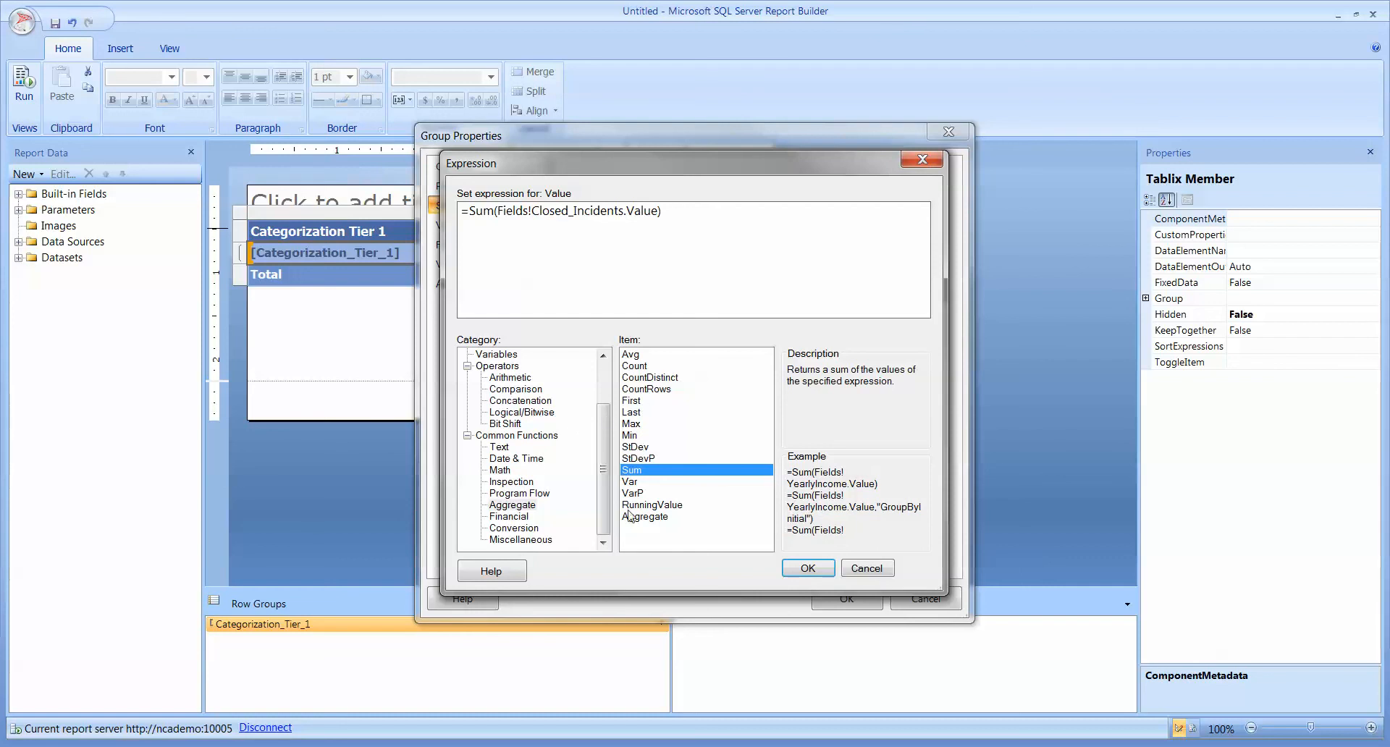
Apply the summed sort expression to the Categorization_Tier_1 group, and preview the report before returning to its design
click(805, 568)
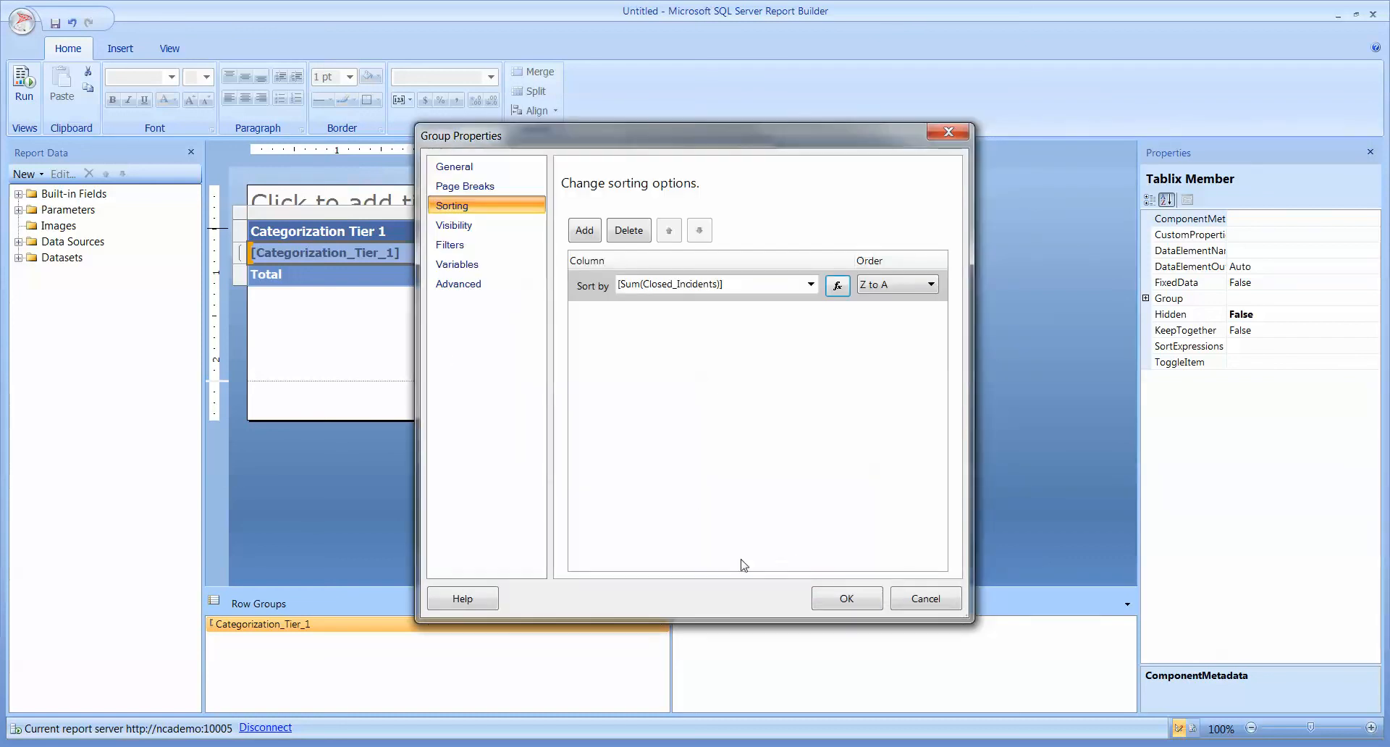
click(846, 598)
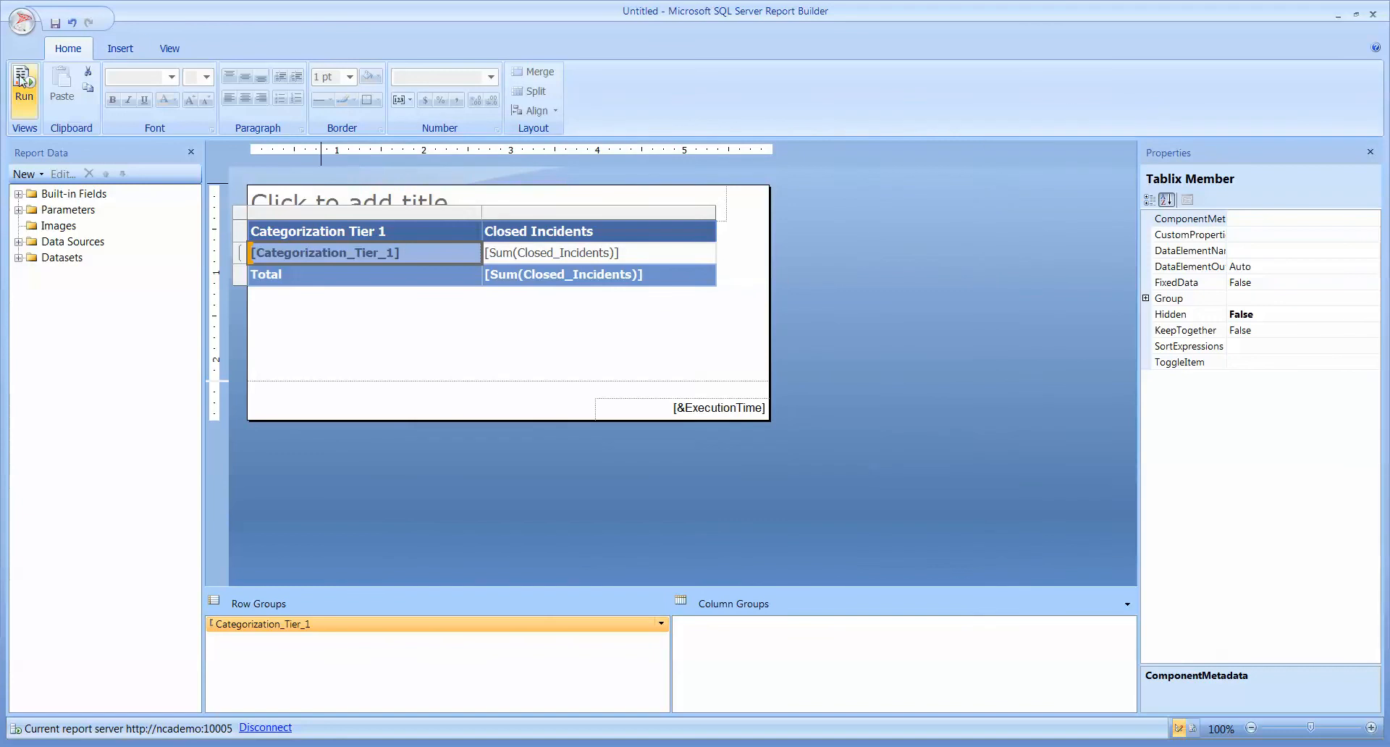
click(24, 83)
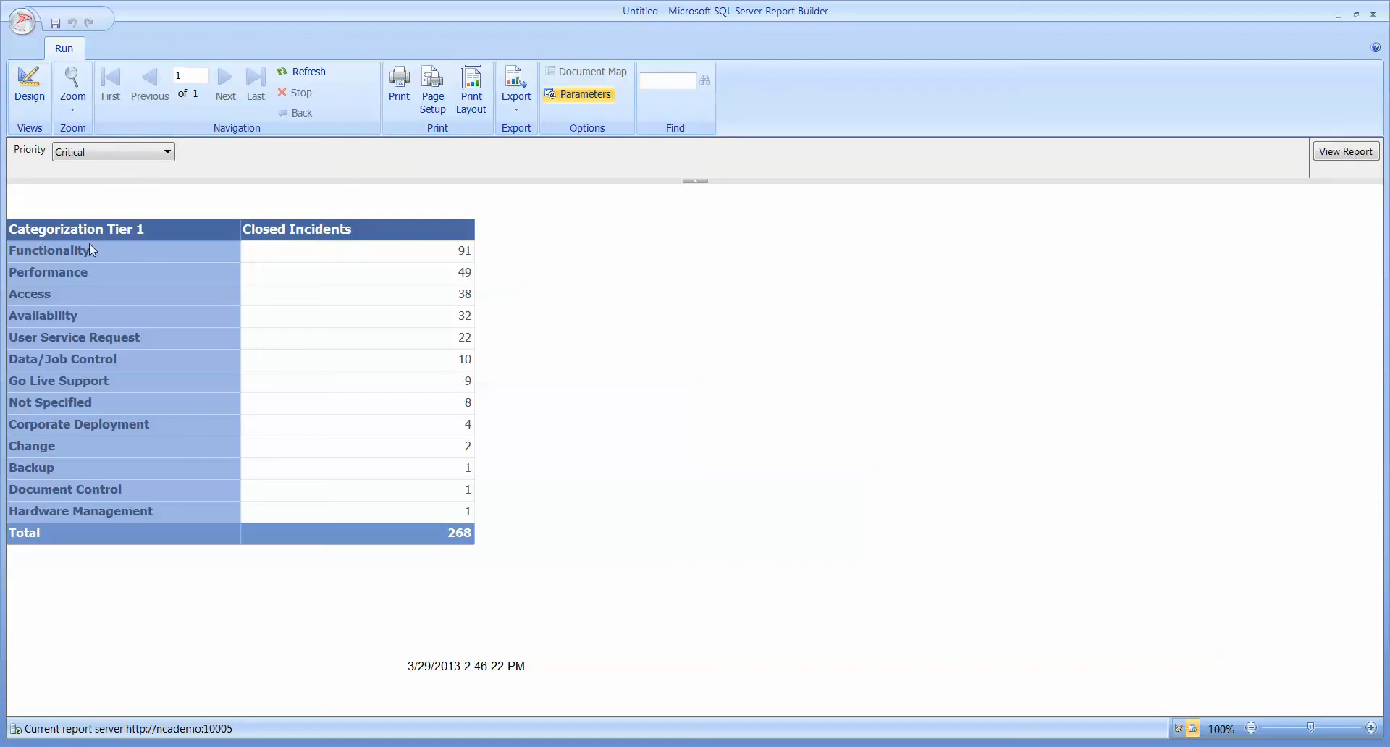
click(30, 94)
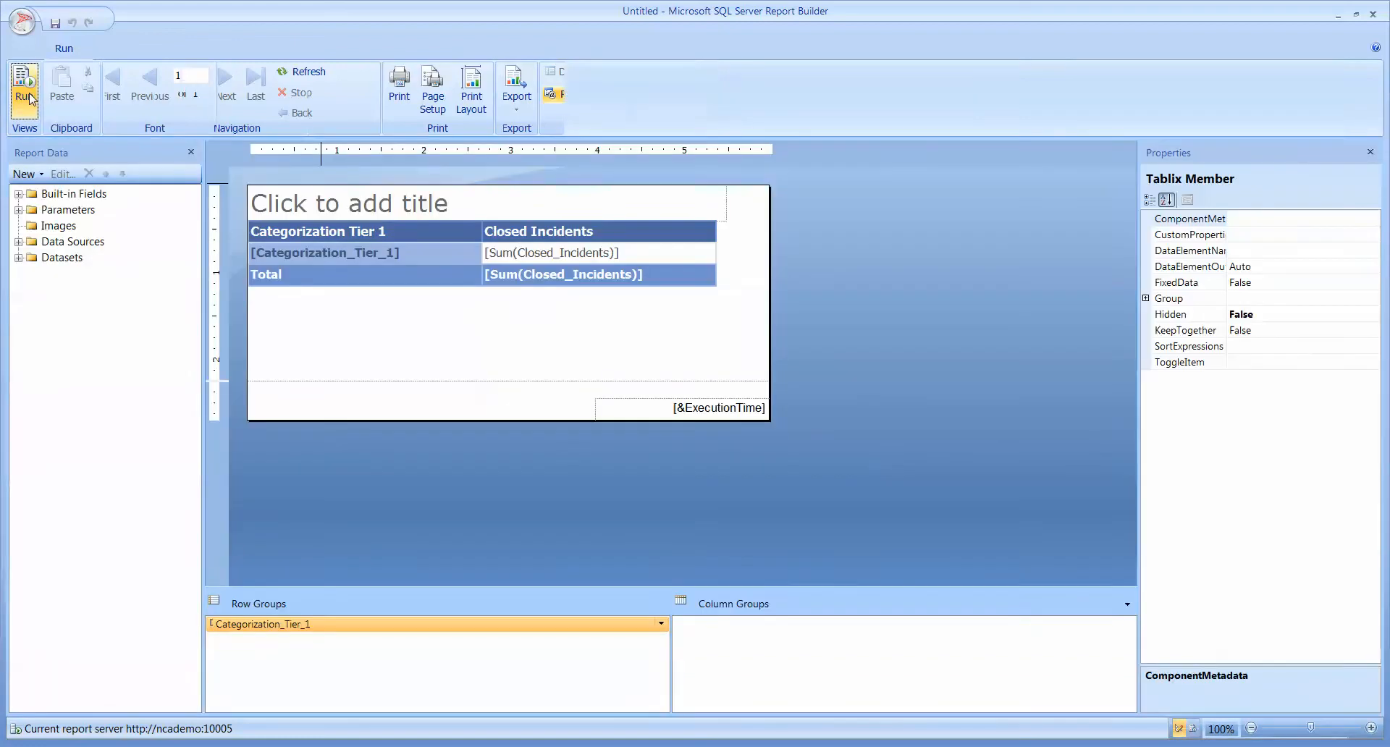
Add the Product_Categorization_Tier_1 field from DataSet1 as a child row group beneath Categorization_Tier_1
click(18, 258)
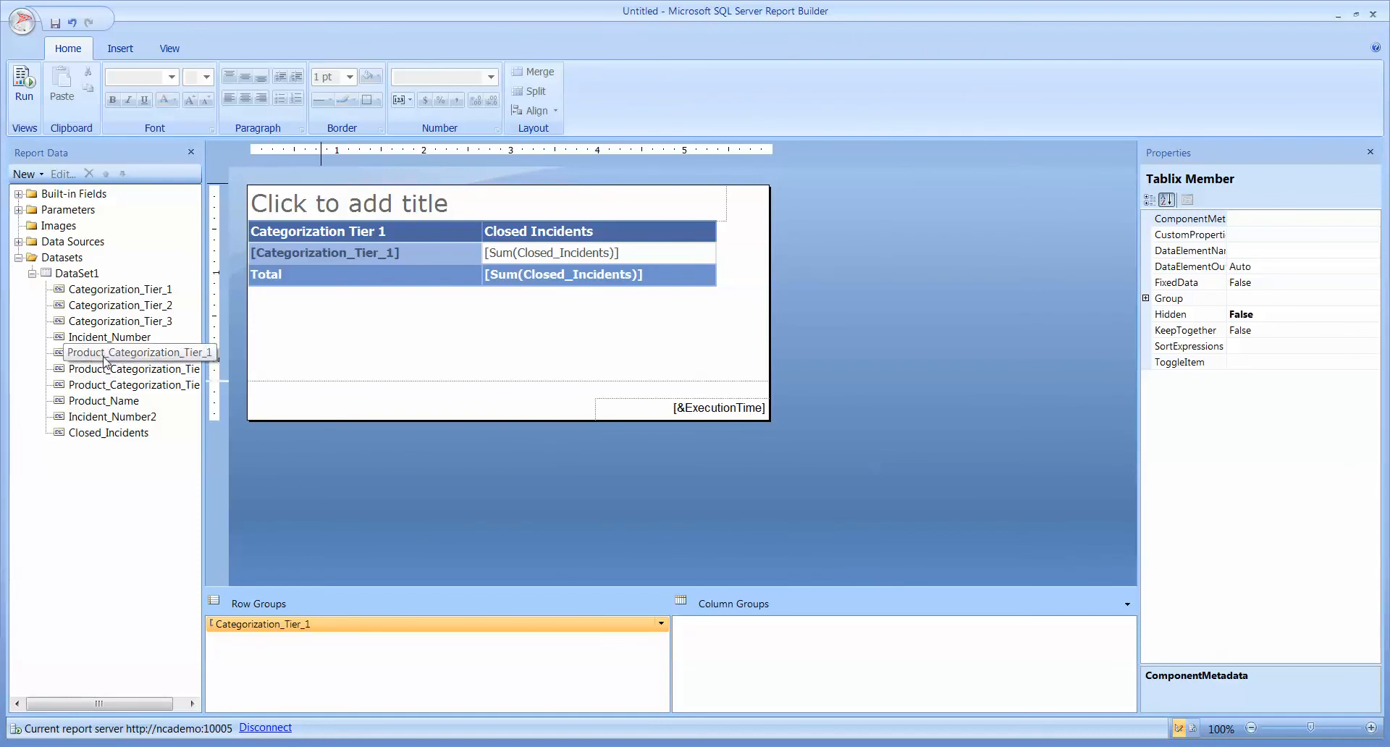
drag(106, 362, 348, 664)
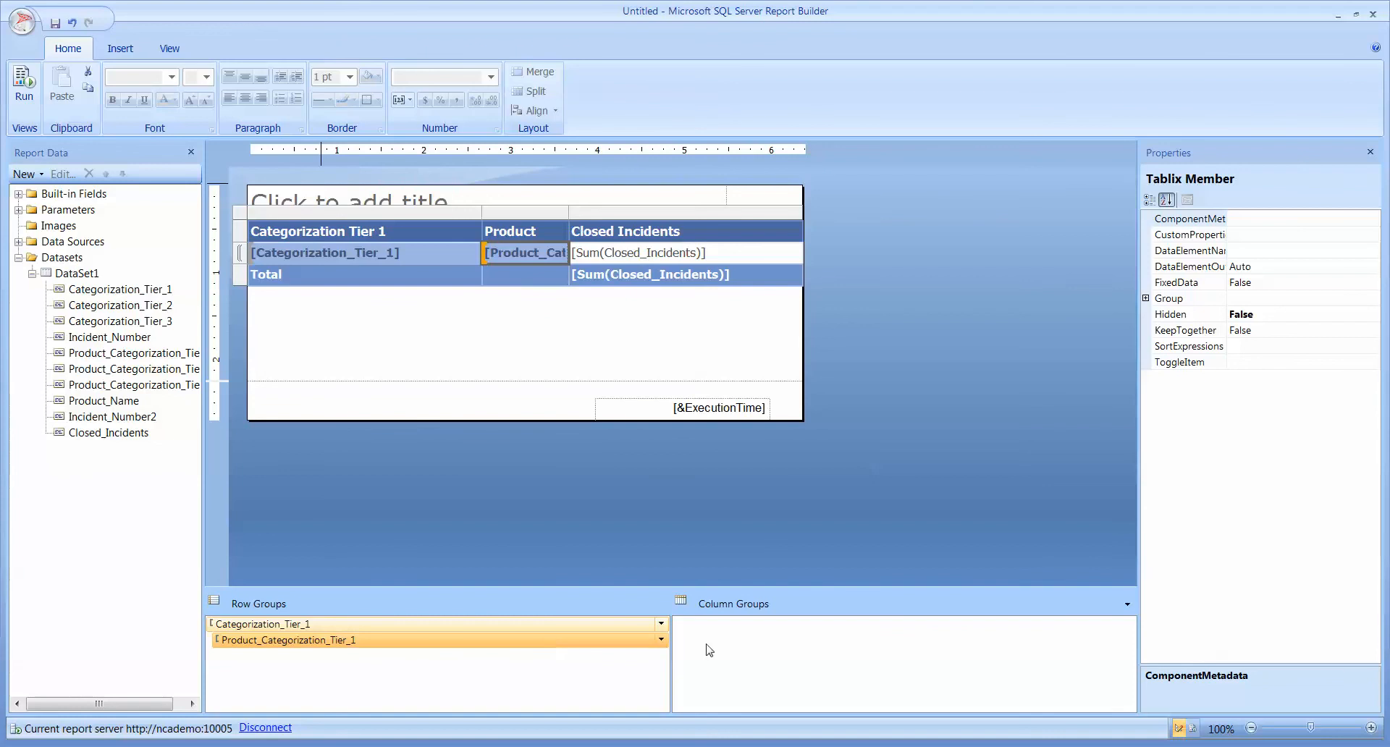
Set the Product_Categorization_Tier_1 group's Hidden property to True and its ToggleItem to Categorization_Tier_1
click(1283, 315)
click(1370, 316)
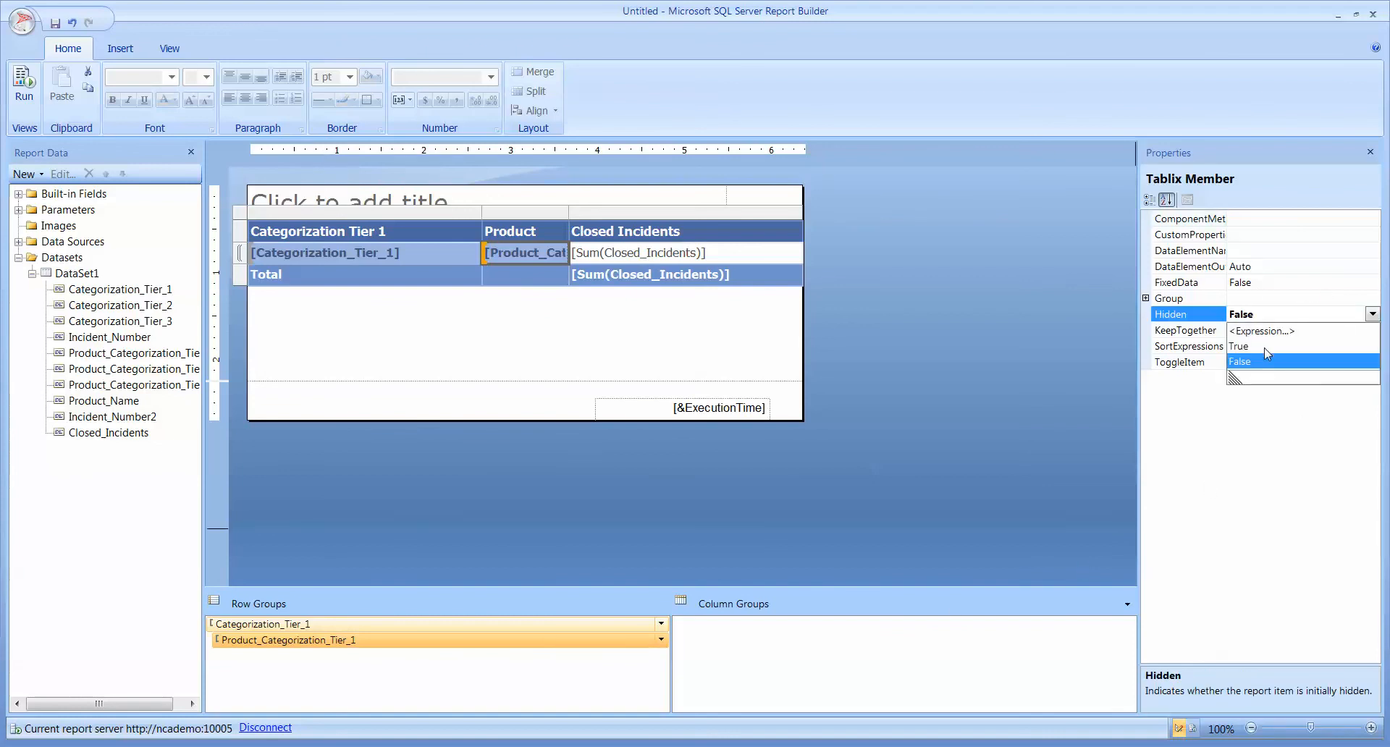
click(1267, 348)
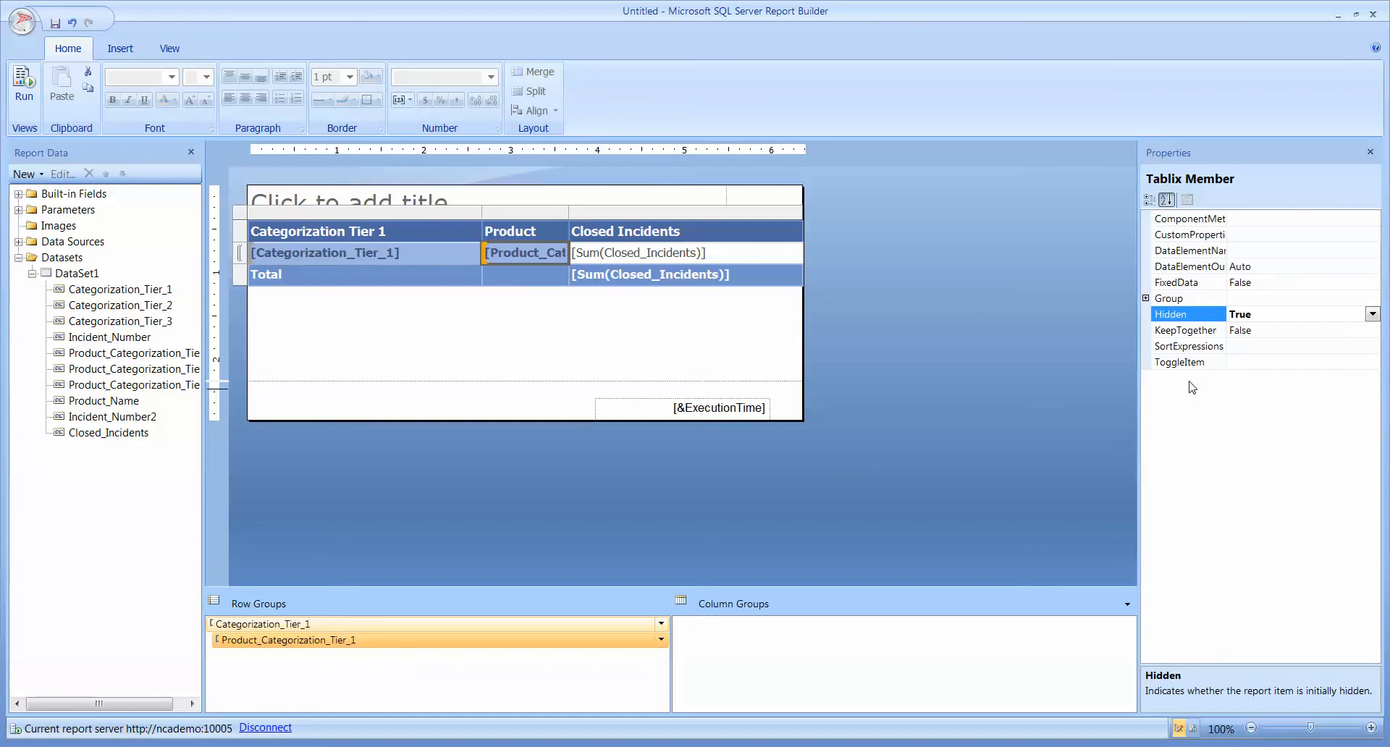
click(1262, 364)
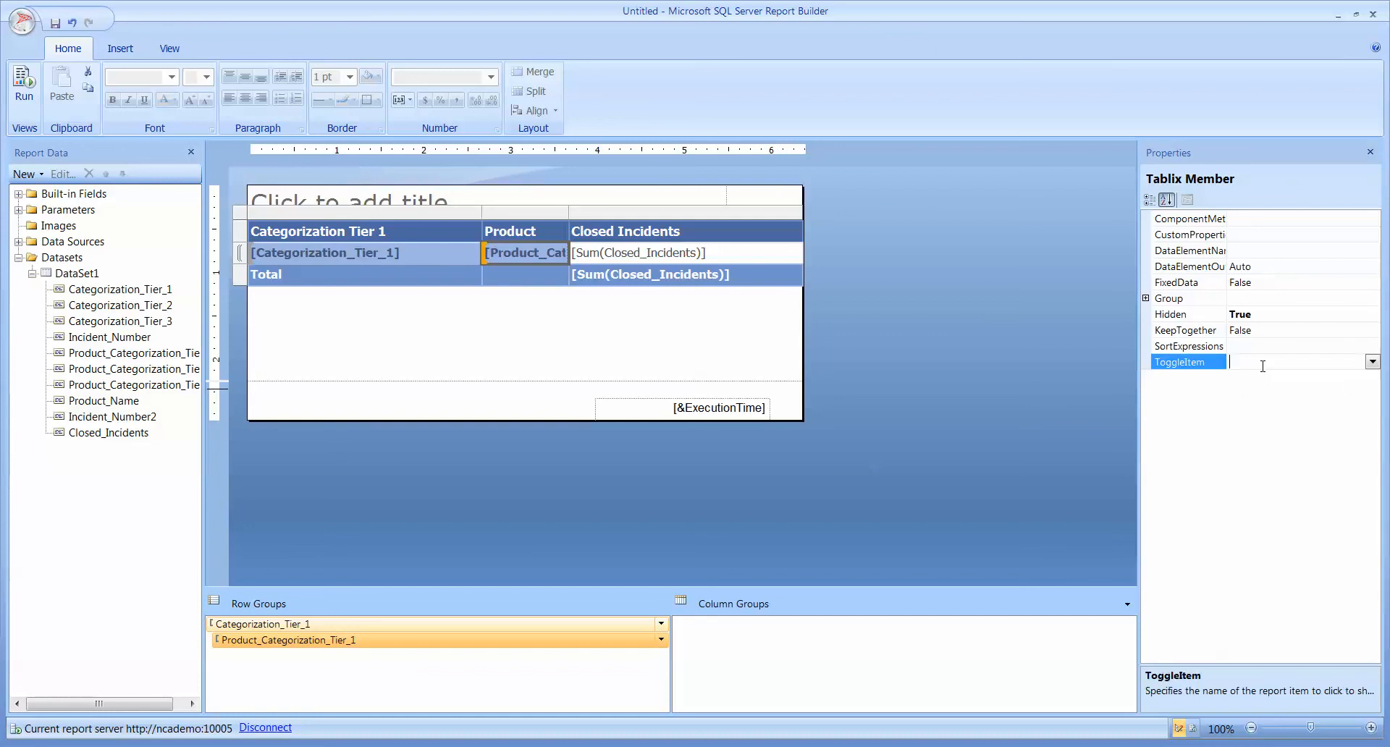
click(1371, 363)
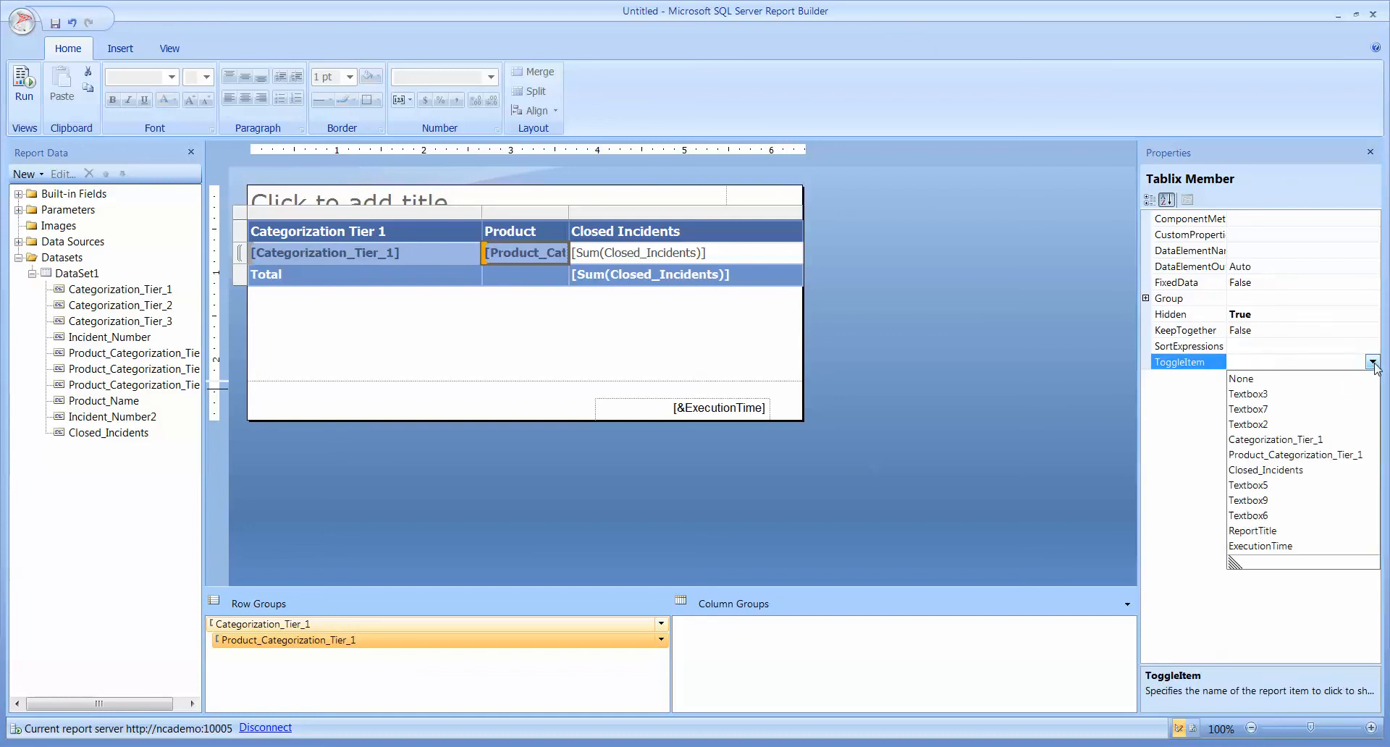
click(1270, 440)
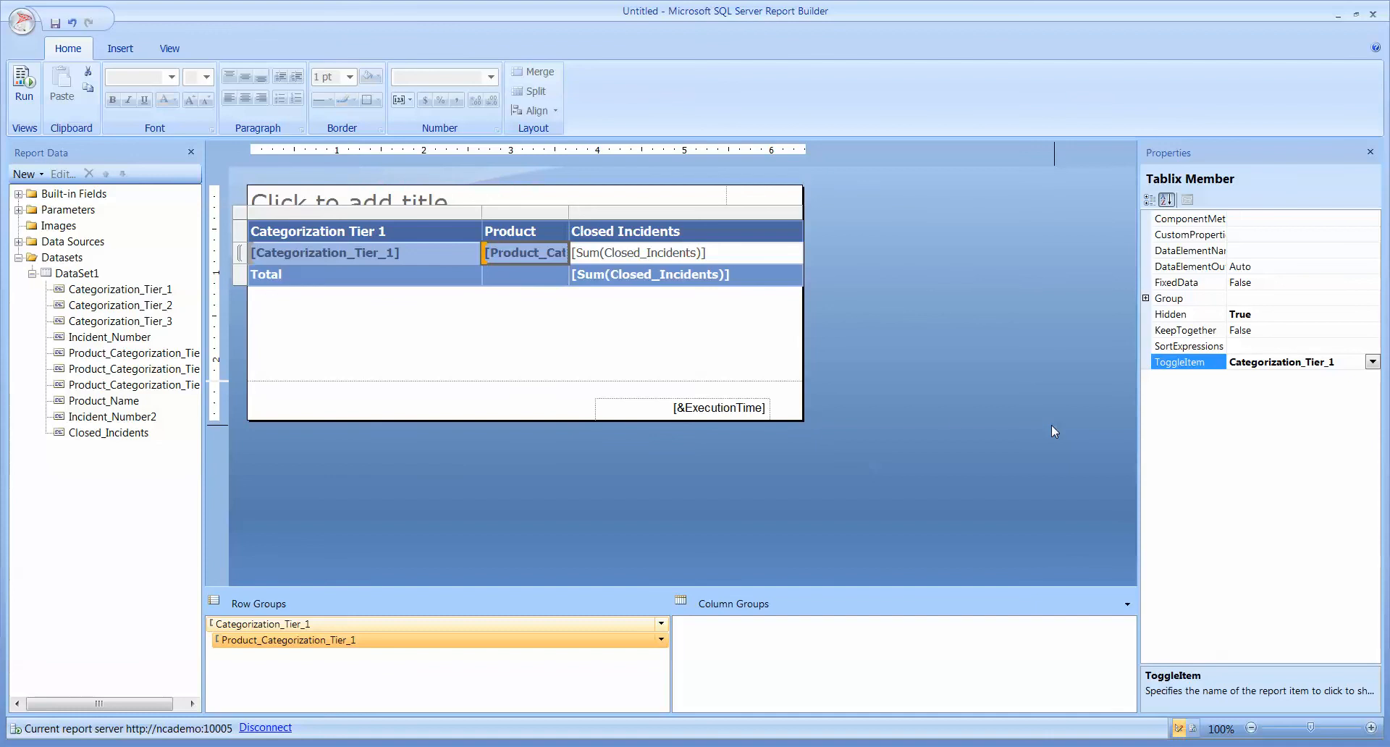
Run the report and expand the Functionality category to view its closed incidents by product categorization
click(24, 83)
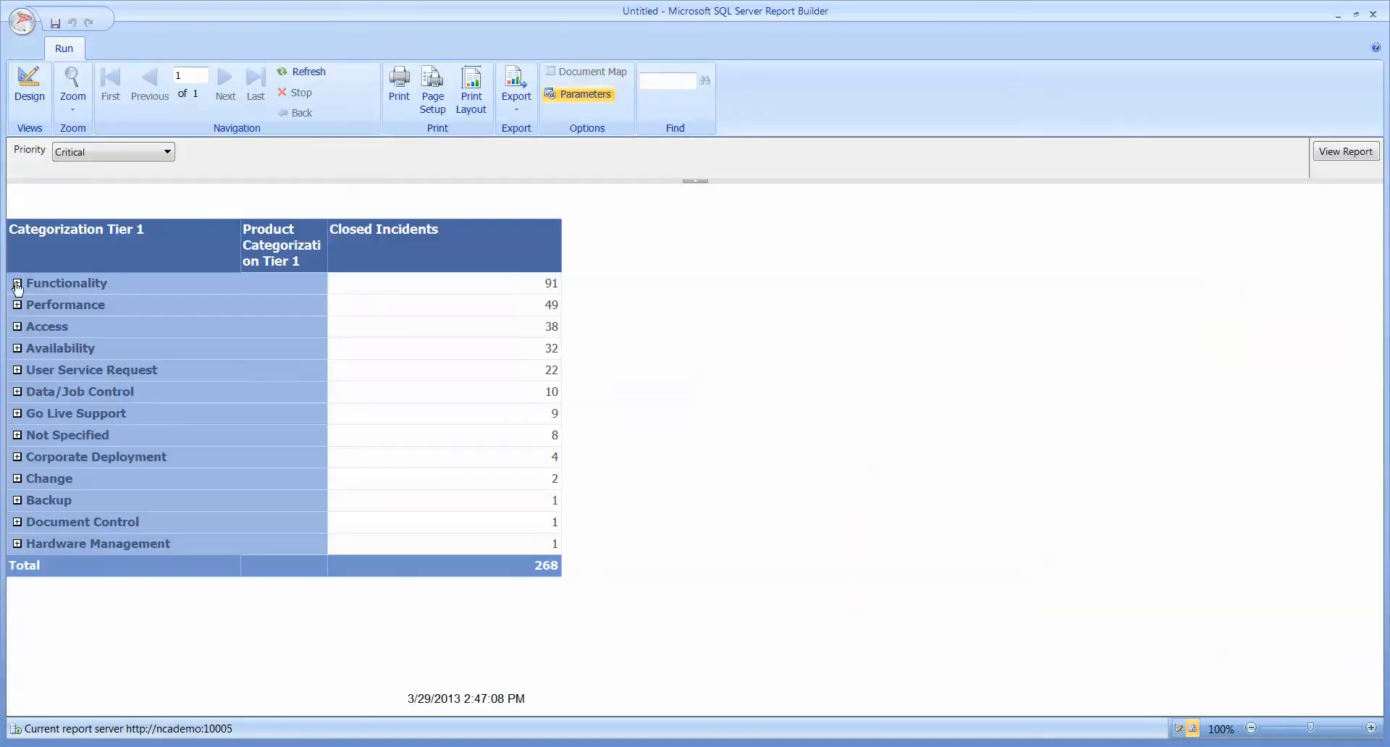
click(17, 284)
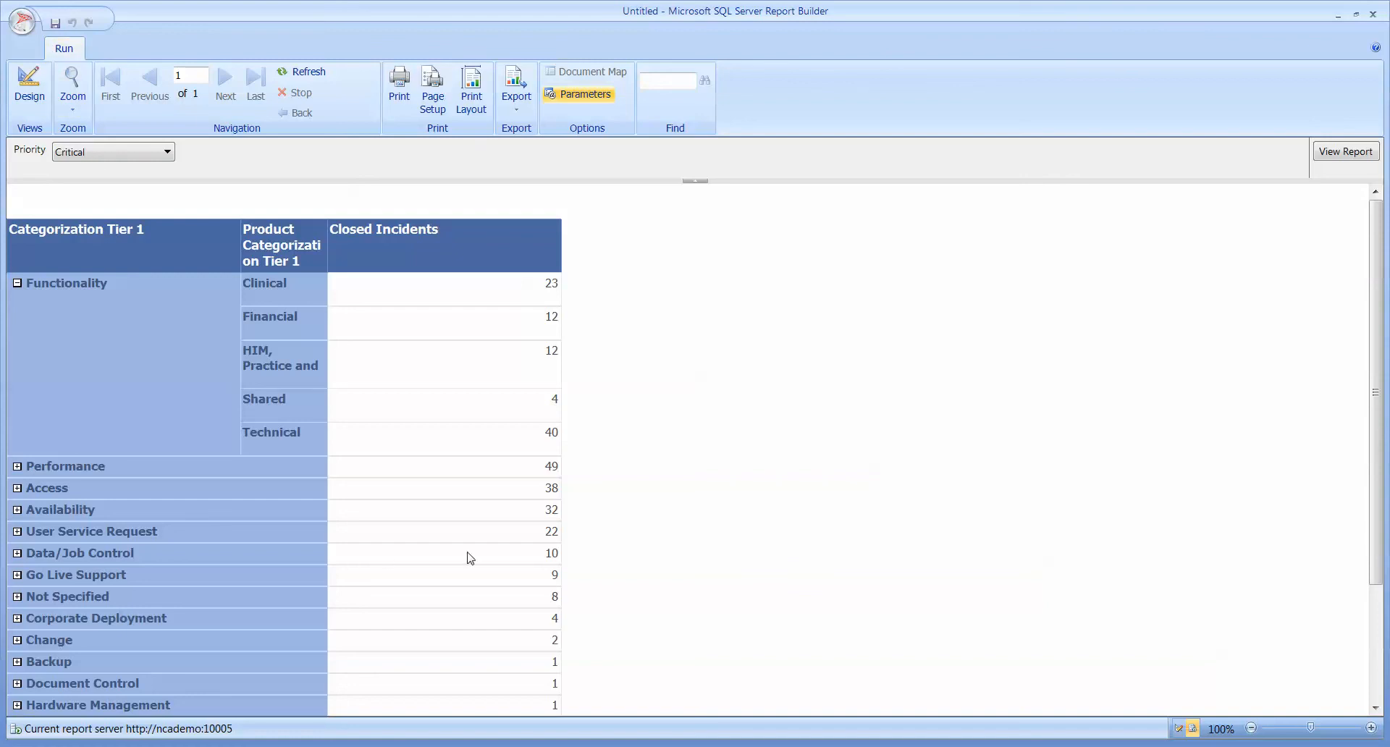
click(1189, 746)
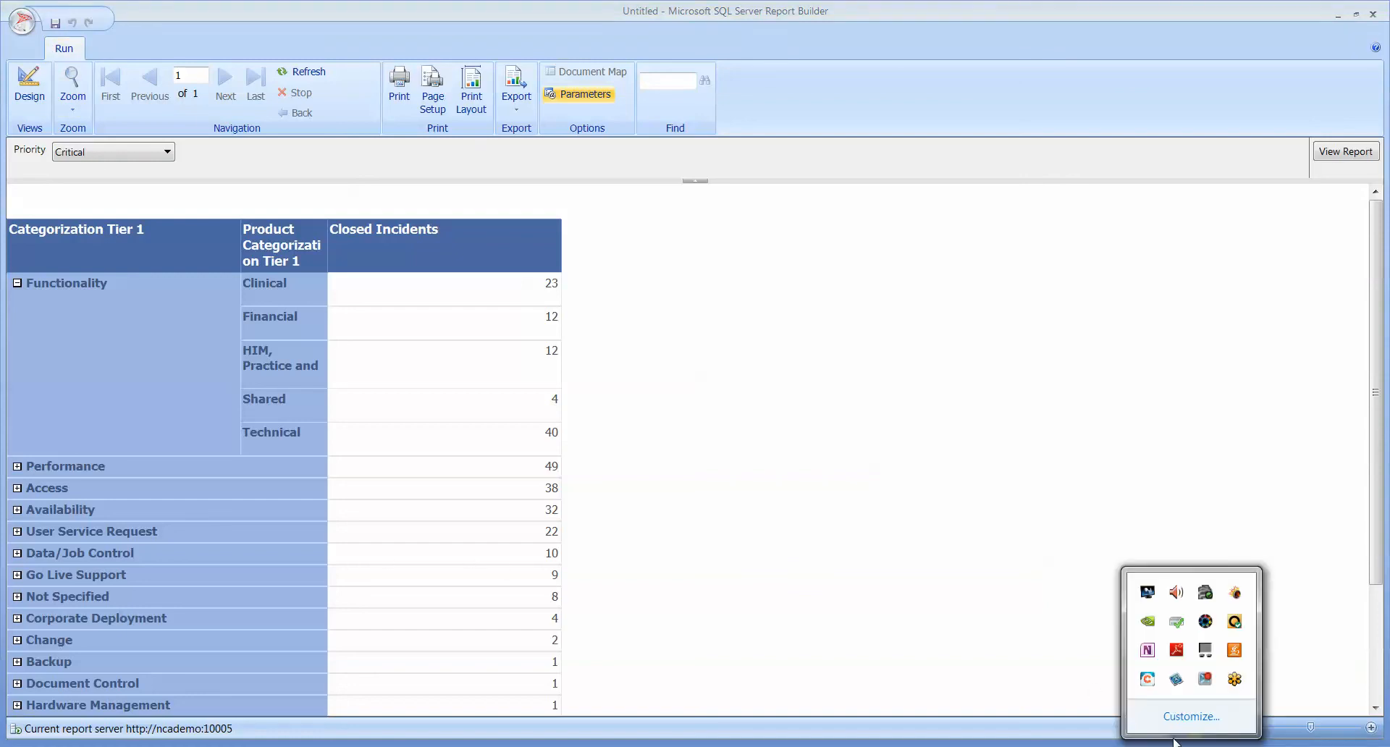